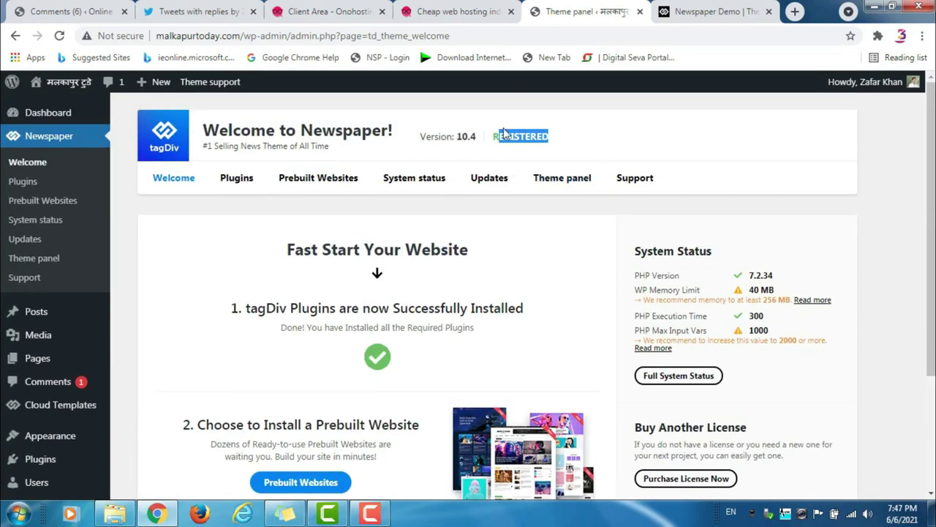
Review the OnoHosting home page offers and compare its web hosting plans, including the Cheap Web Hosting India plan's price and features.
click(540, 142)
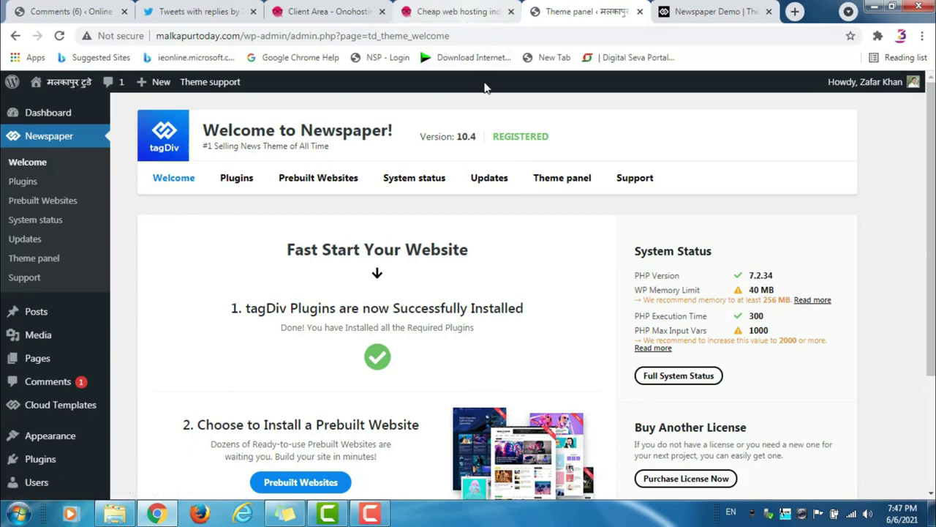
click(453, 11)
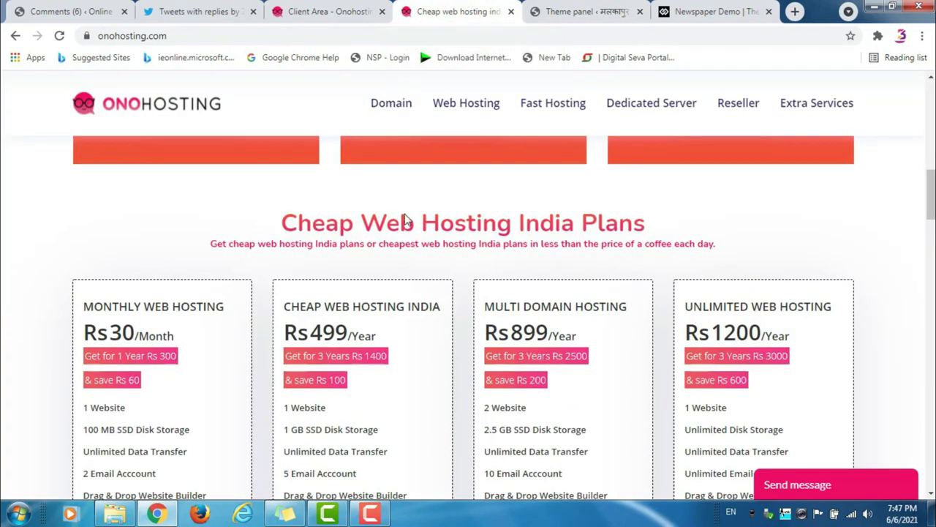
scroll(468, 249, up, 10)
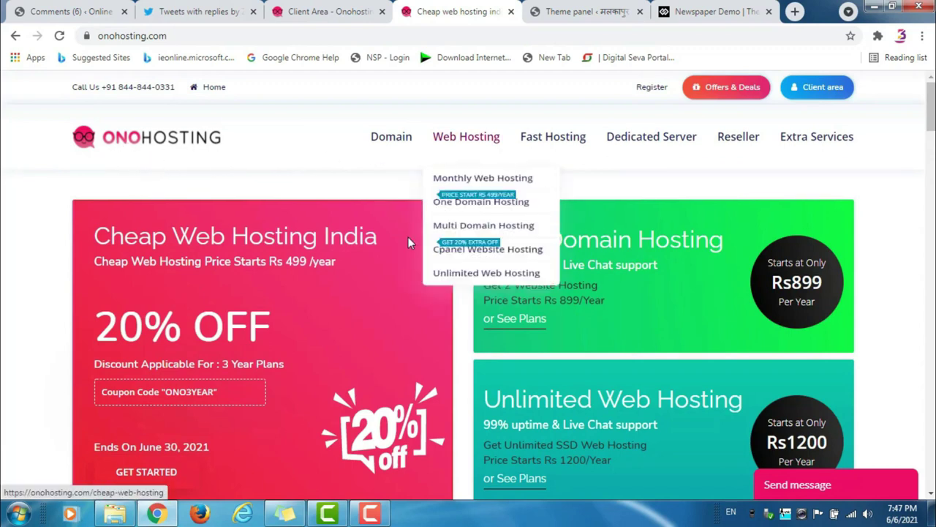
scroll(240, 232, down, 3)
scroll(245, 234, up, 3)
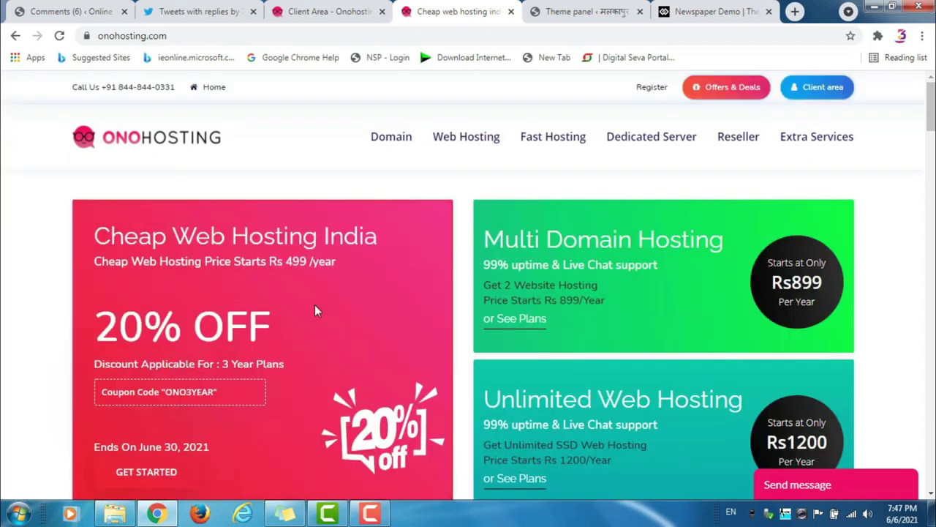
scroll(475, 293, down, 5)
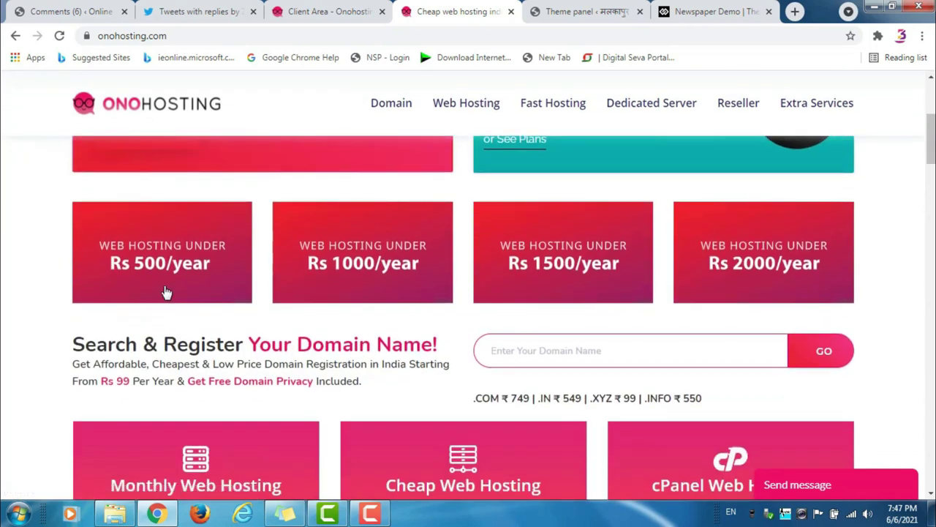
scroll(296, 286, down, 1)
scroll(326, 293, up, 3)
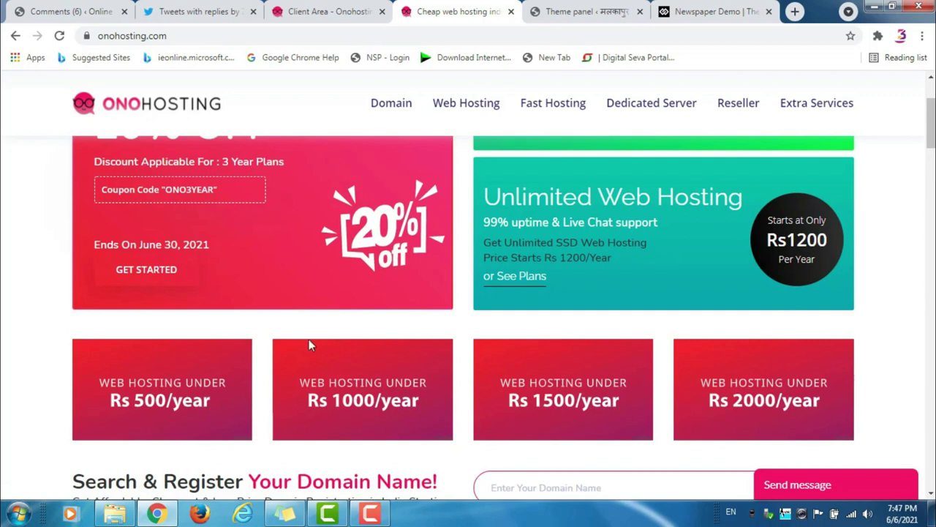
scroll(307, 344, up, 3)
scroll(323, 329, down, 8)
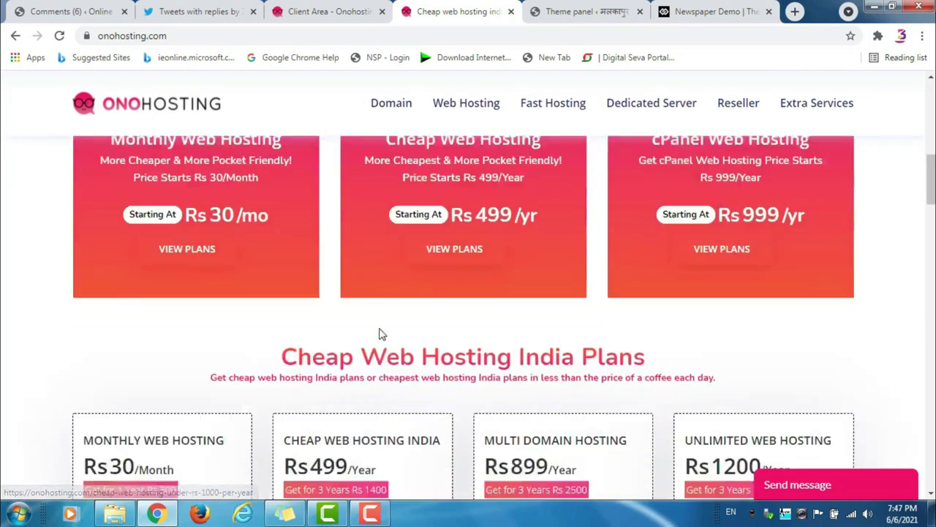
scroll(286, 359, down, 2)
drag(313, 265, 375, 265)
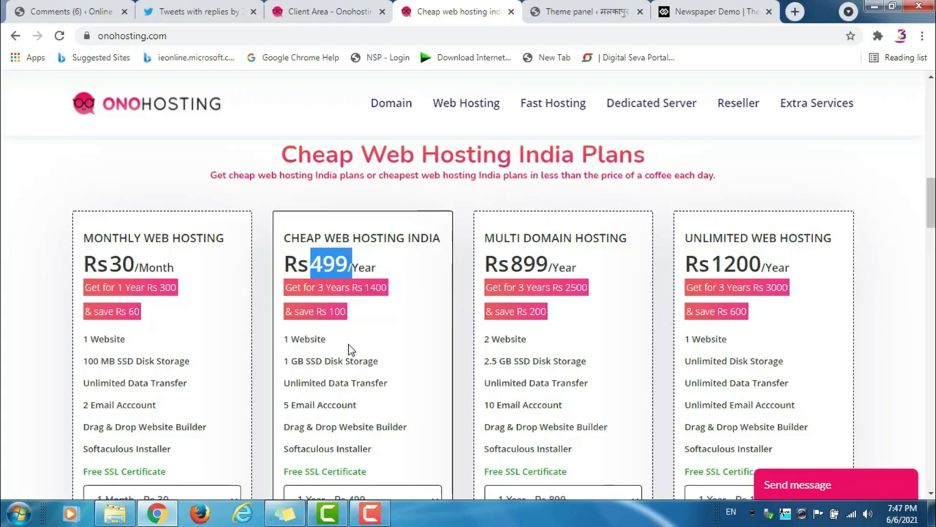
scroll(351, 353, down, 1)
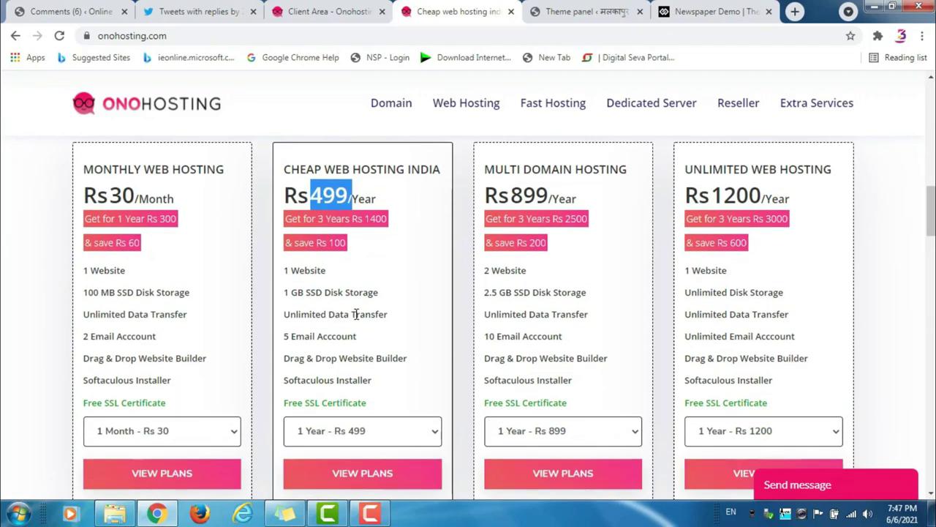
scroll(414, 274, up, 1)
click(414, 275)
scroll(395, 317, up, 6)
scroll(403, 356, up, 8)
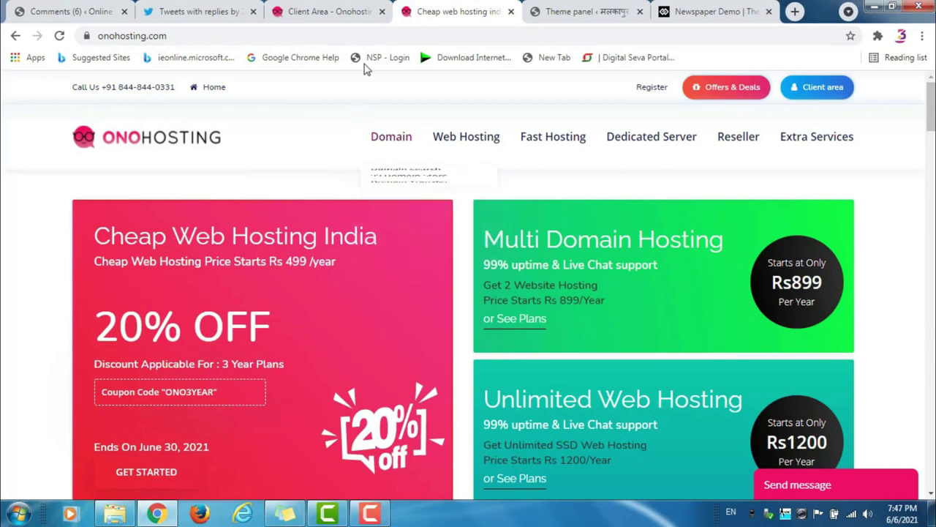
Log in to cPanel for satyasandesh.in from the OnoHosting client area and open the public_html folder in File Manager.
click(346, 17)
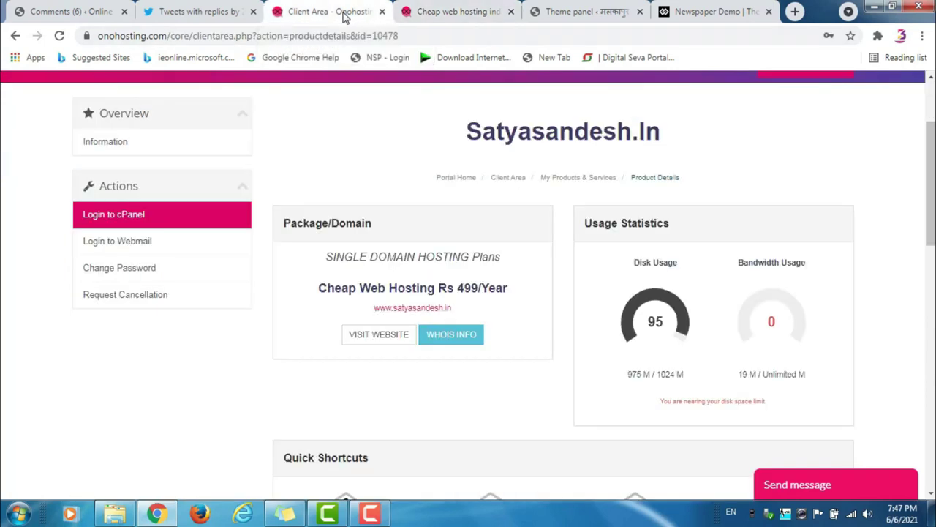
click(160, 220)
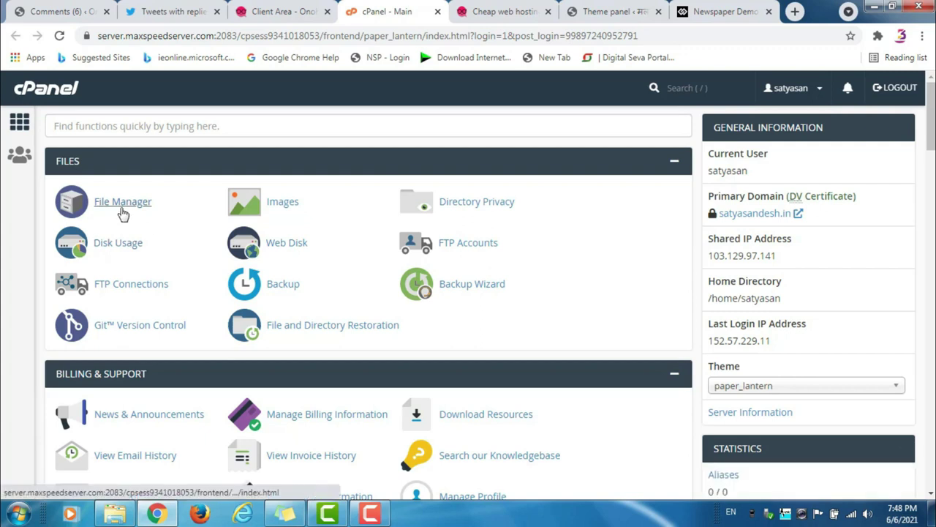
click(123, 212)
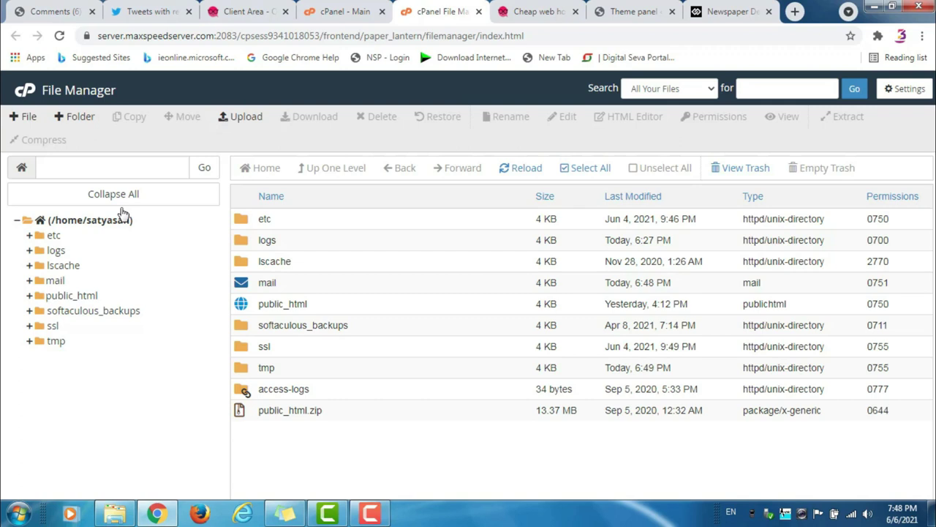
click(81, 297)
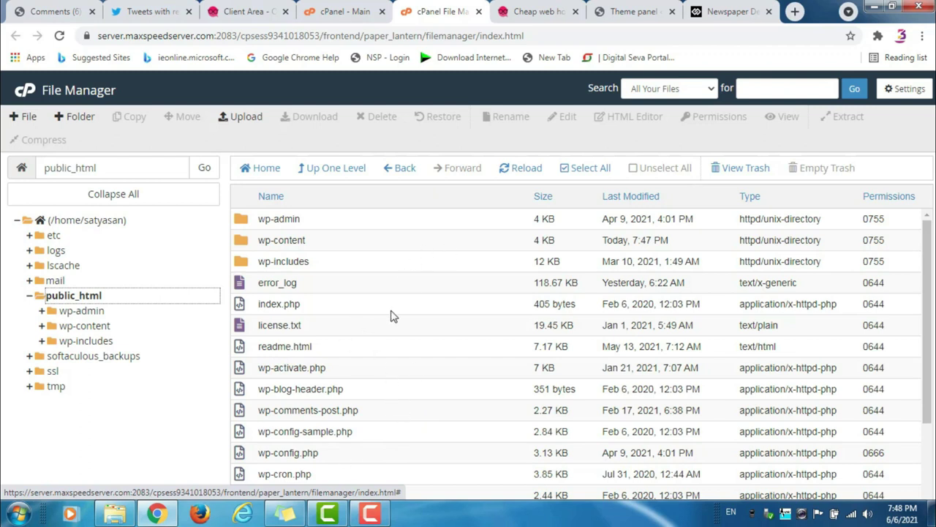
Look through the public_html files and open the themes folder inside wp-content.
scroll(390, 314, down, 3)
scroll(375, 311, up, 3)
scroll(371, 302, down, 1)
scroll(344, 293, up, 1)
scroll(340, 300, down, 2)
scroll(322, 285, up, 2)
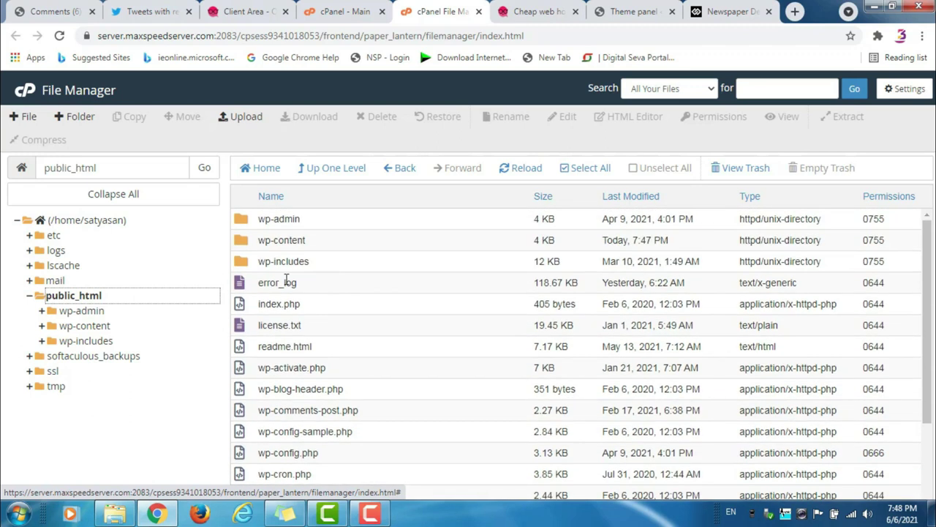
click(257, 242)
double_click(258, 242)
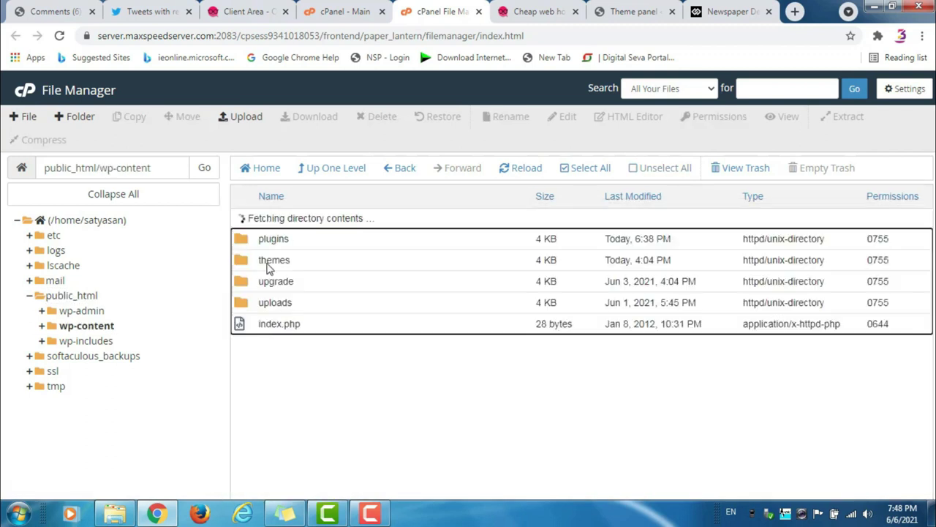
mouse_move(263, 240)
mouse_down()
mouse_move(278, 258)
mouse_move(258, 258)
mouse_up()
double_click(245, 246)
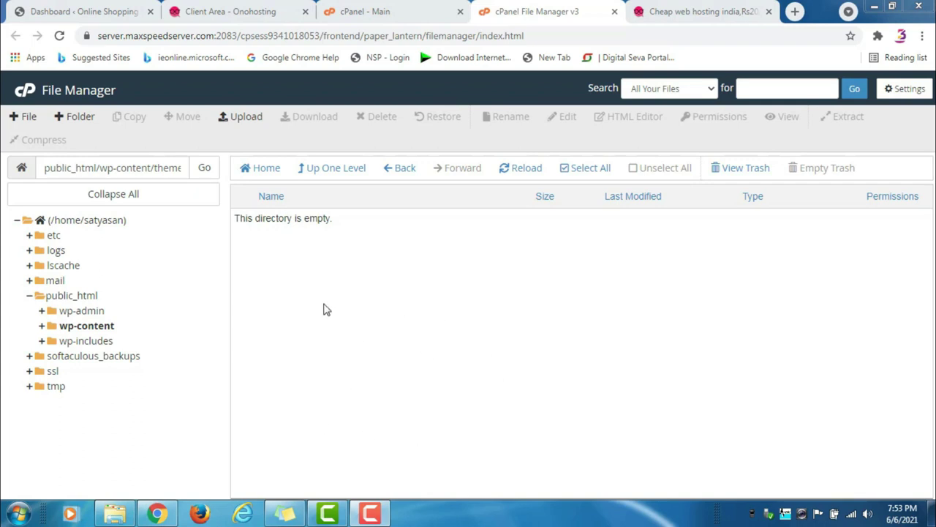
Open the theme upload form in the satyasandesh.in WordPress dashboard.
click(80, 9)
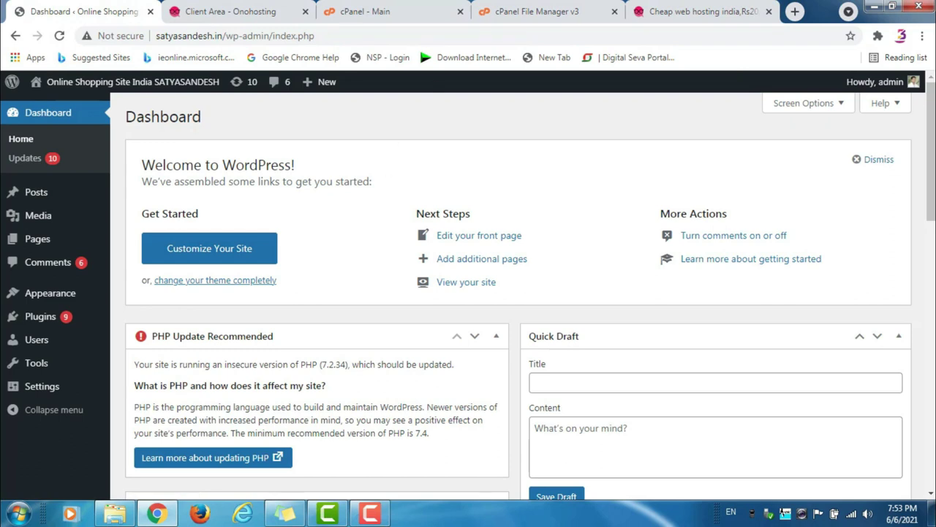
mouse_move(76, 303)
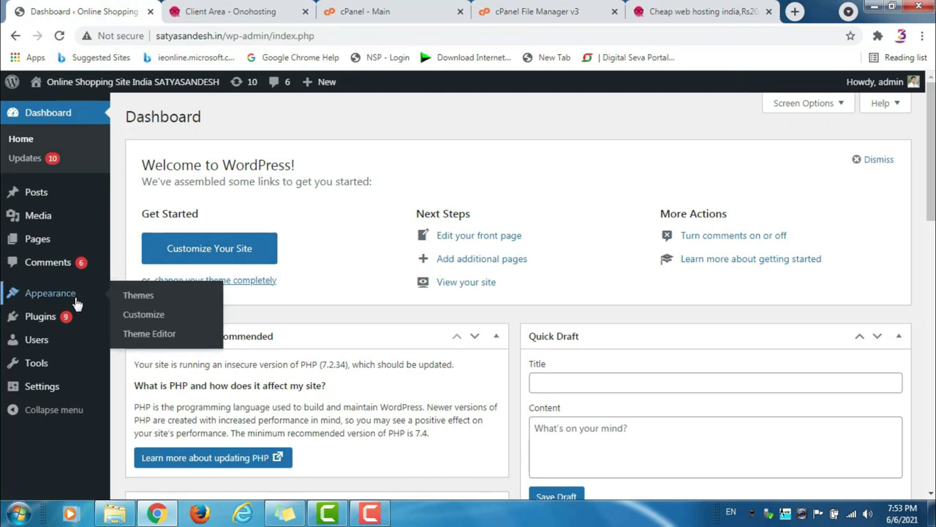
click(131, 298)
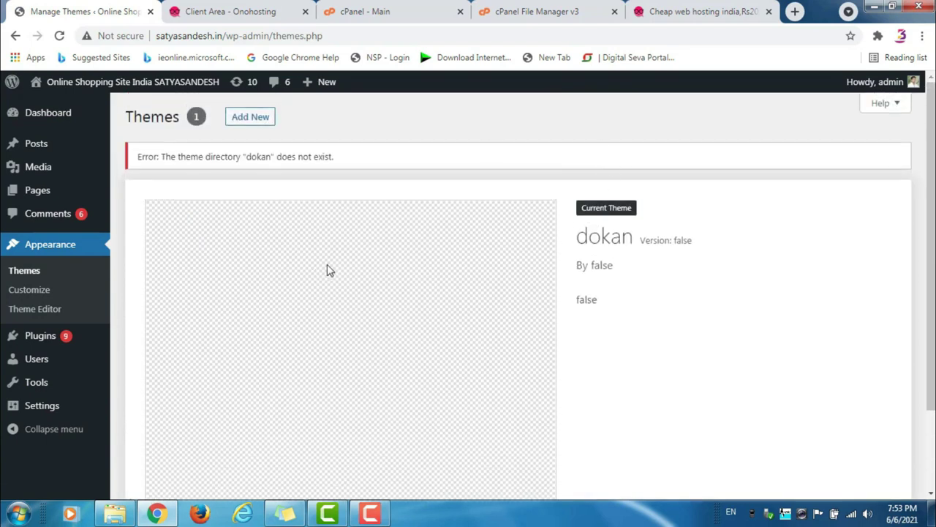
click(249, 119)
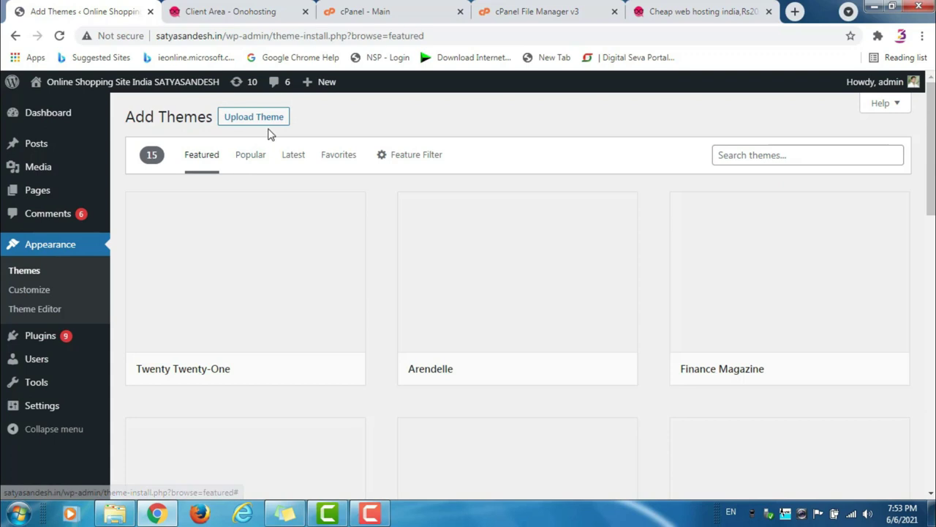
click(269, 125)
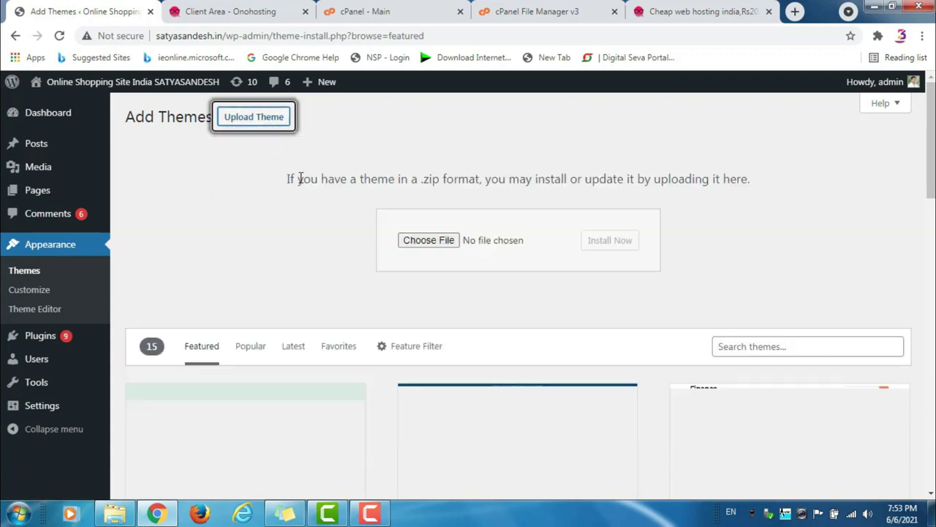
Install the theme from themeforest-NUedQ87T-newspaper-wordpress-theme.zip and activate it.
click(445, 249)
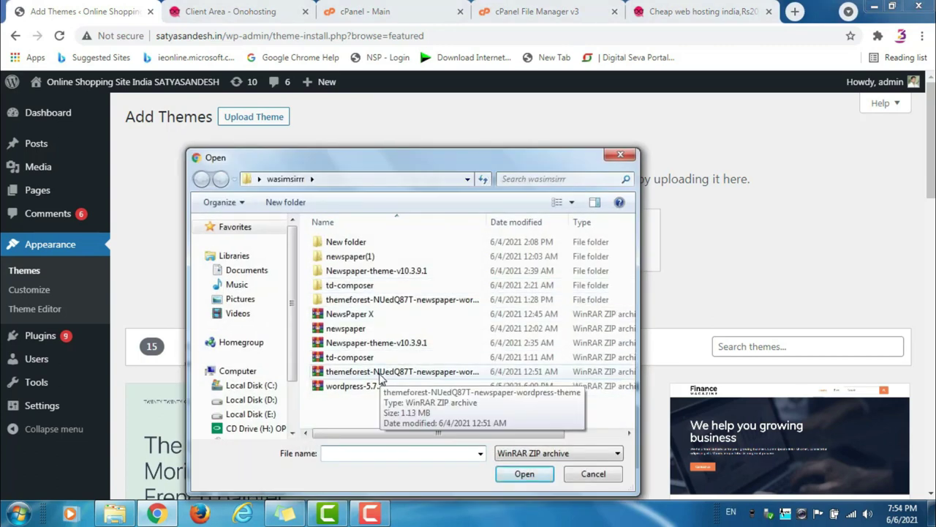
click(380, 373)
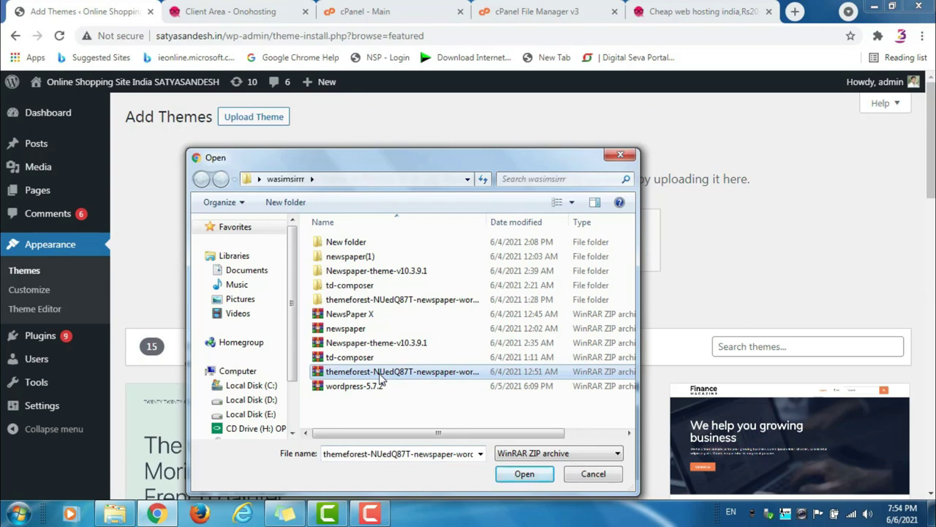
double_click(379, 373)
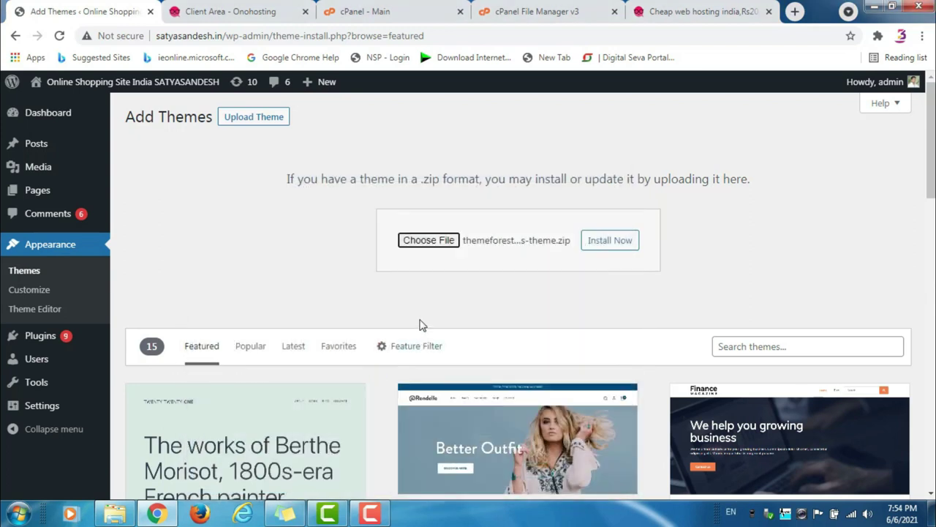
click(611, 248)
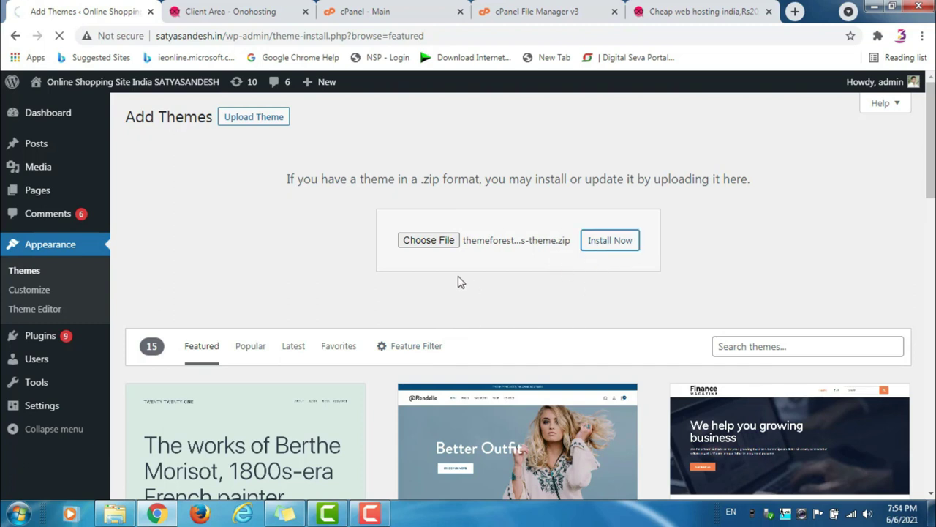
scroll(411, 313, down, 2)
scroll(413, 315, up, 2)
scroll(338, 264, down, 1)
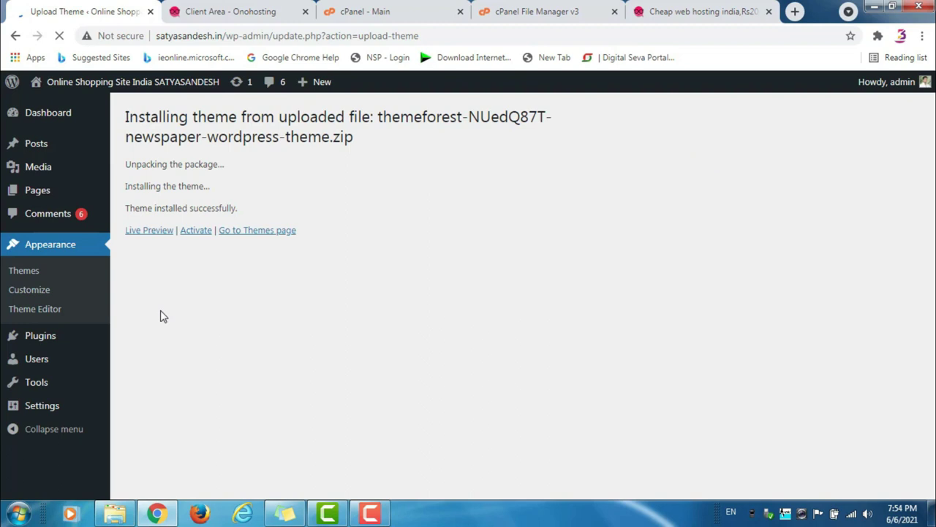
click(196, 232)
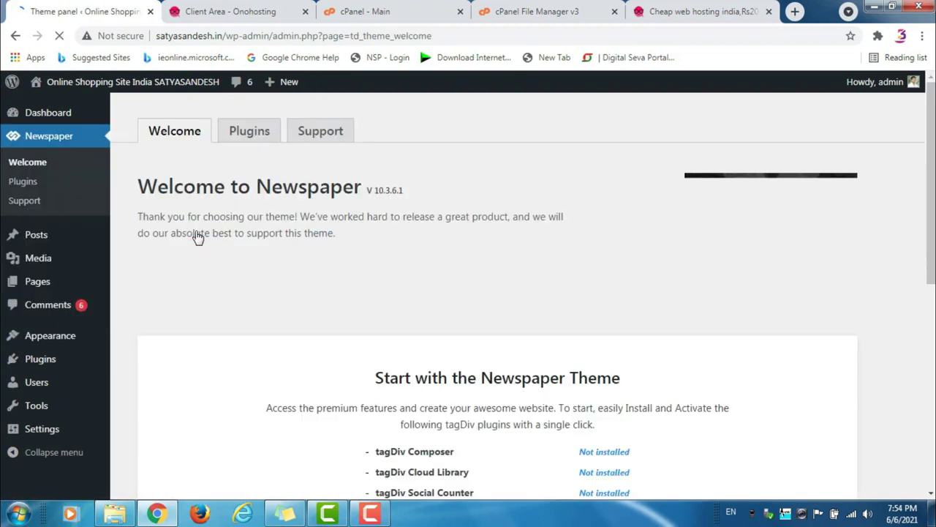
Install and activate the tagDiv Composer, Cloud Library, Social Counter and Standard Pack plugins required by the Newspaper theme.
scroll(313, 257, down, 2)
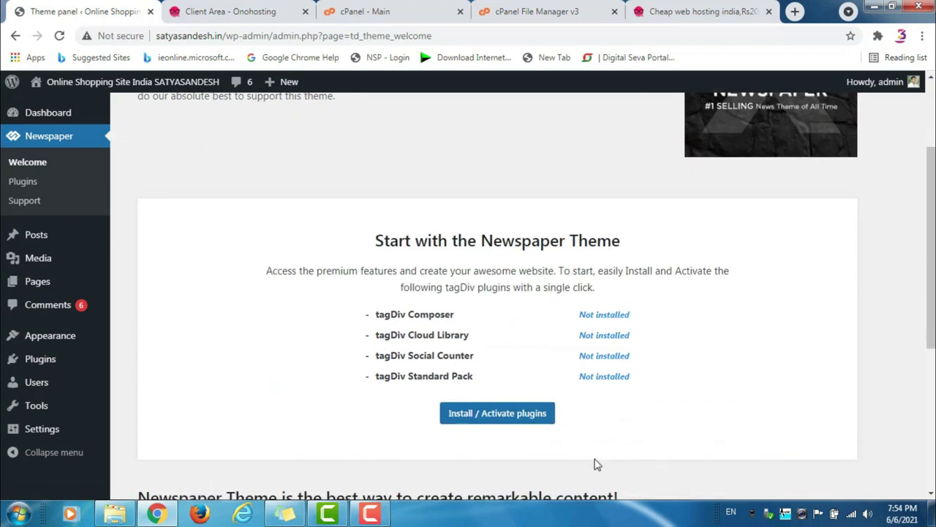
scroll(459, 392, up, 2)
scroll(460, 330, down, 2)
scroll(333, 295, up, 2)
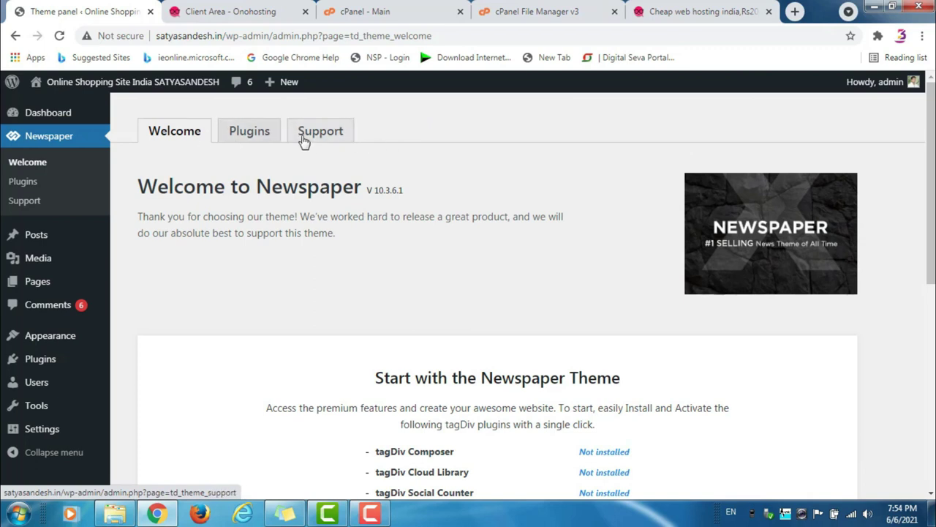
scroll(485, 256, down, 2)
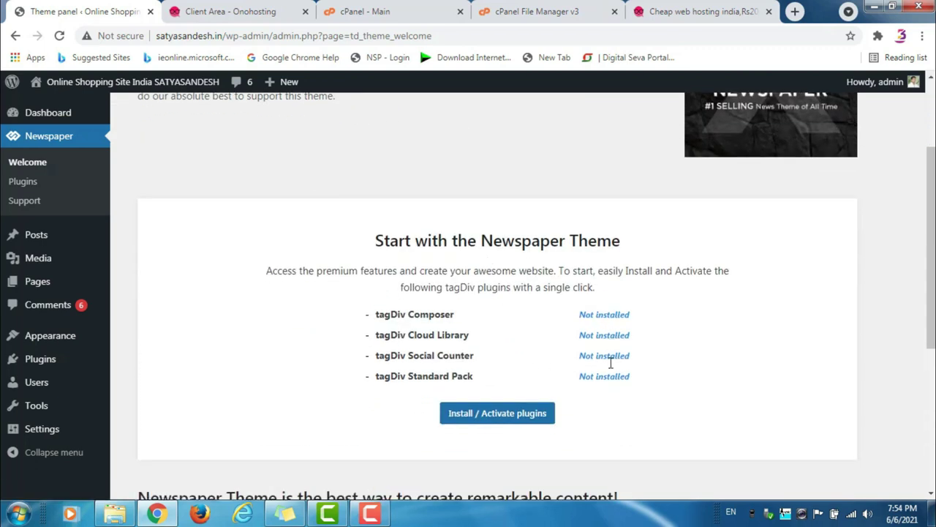
click(530, 415)
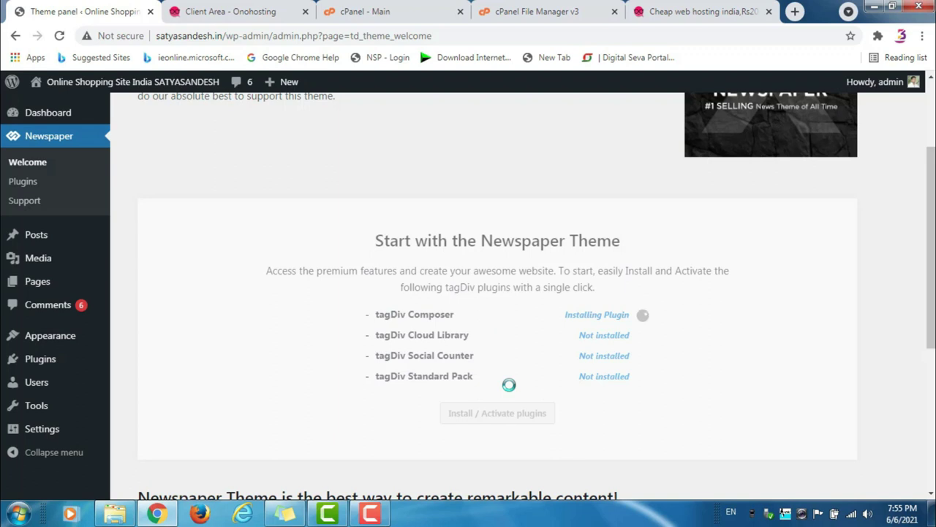
scroll(717, 330, down, 5)
scroll(689, 330, up, 5)
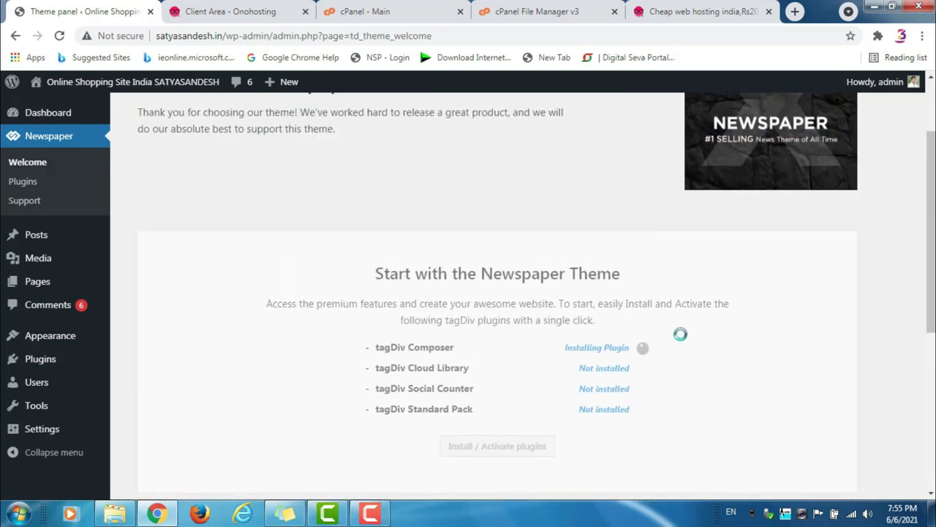
scroll(670, 356, down, 3)
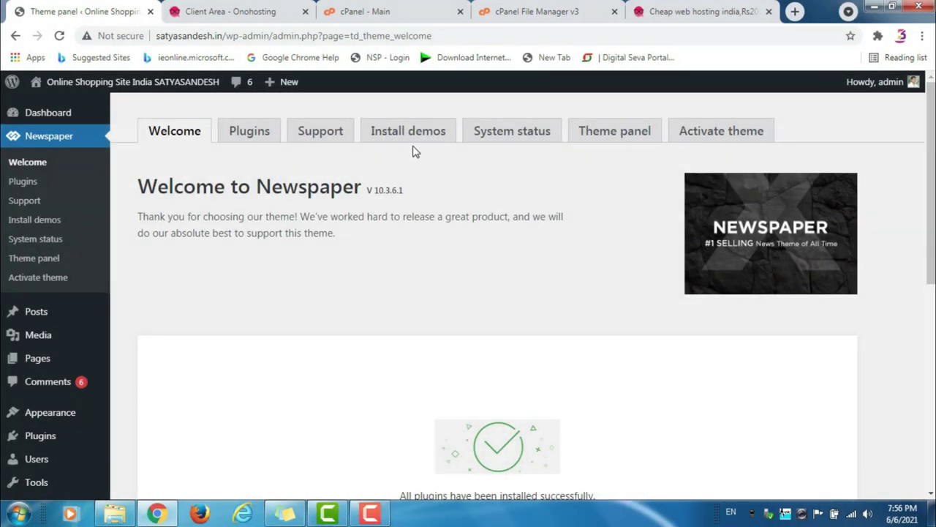
scroll(476, 292, down, 6)
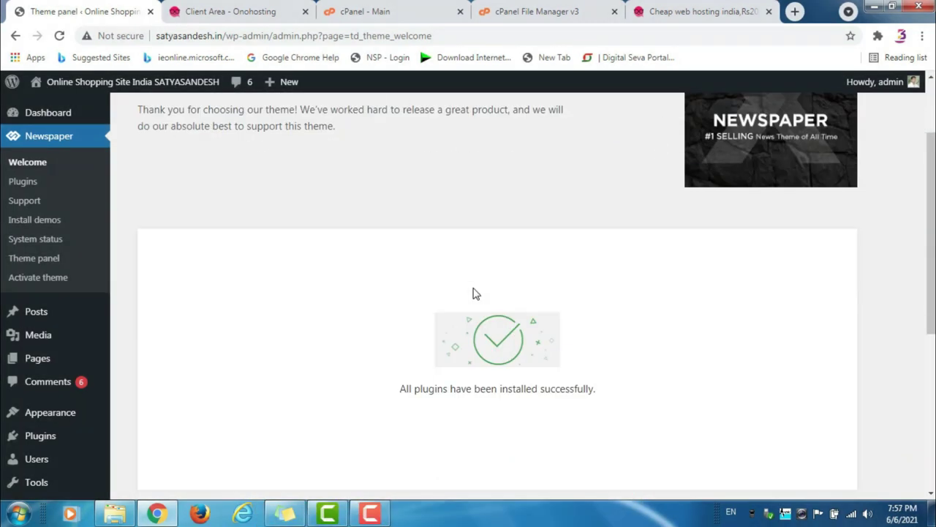
Open the Newspaper theme panel and look over its header settings.
scroll(481, 322, up, 6)
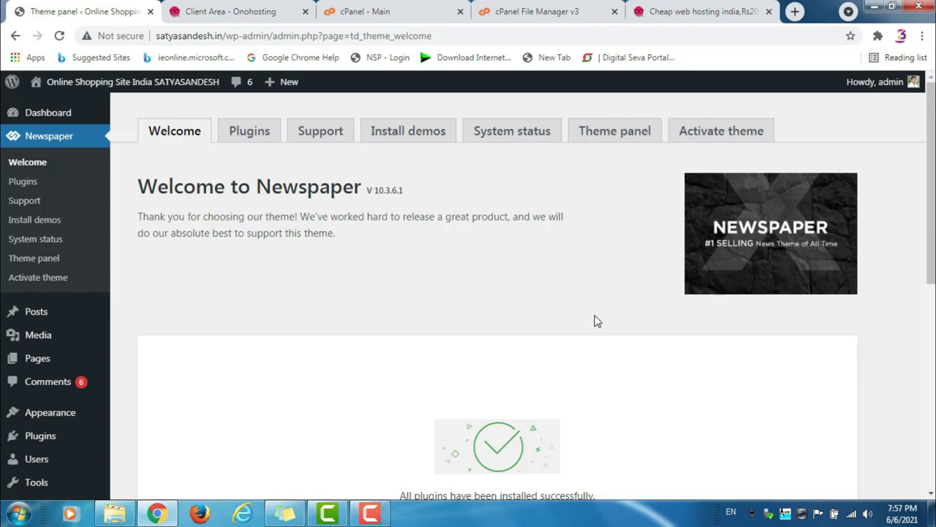
click(609, 146)
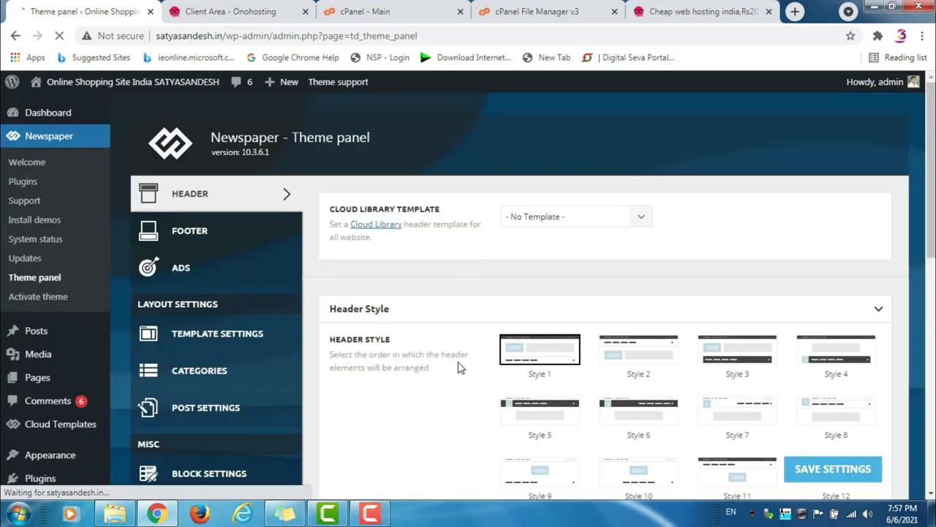
scroll(482, 293, down, 3)
scroll(499, 307, up, 3)
scroll(490, 292, down, 5)
scroll(539, 303, up, 5)
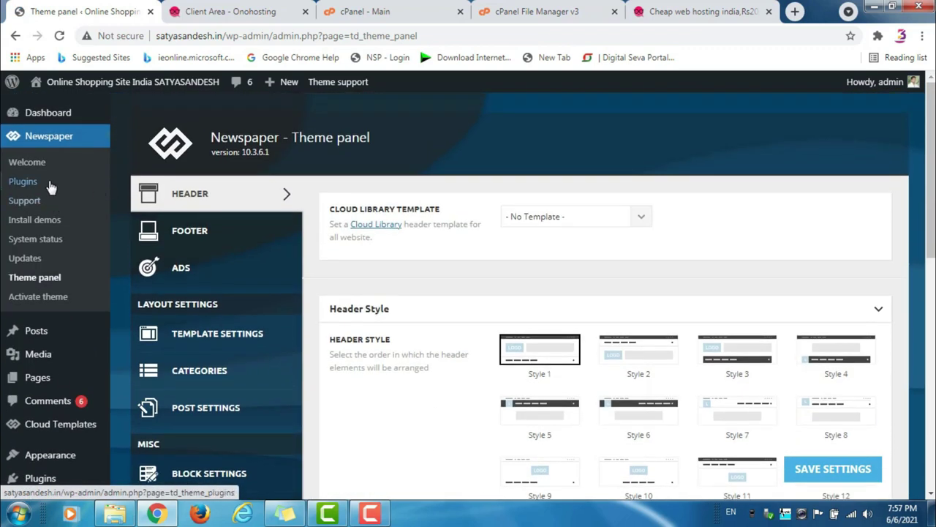
Return to the Newspaper welcome page and check the theme's registration on its system status page.
click(59, 140)
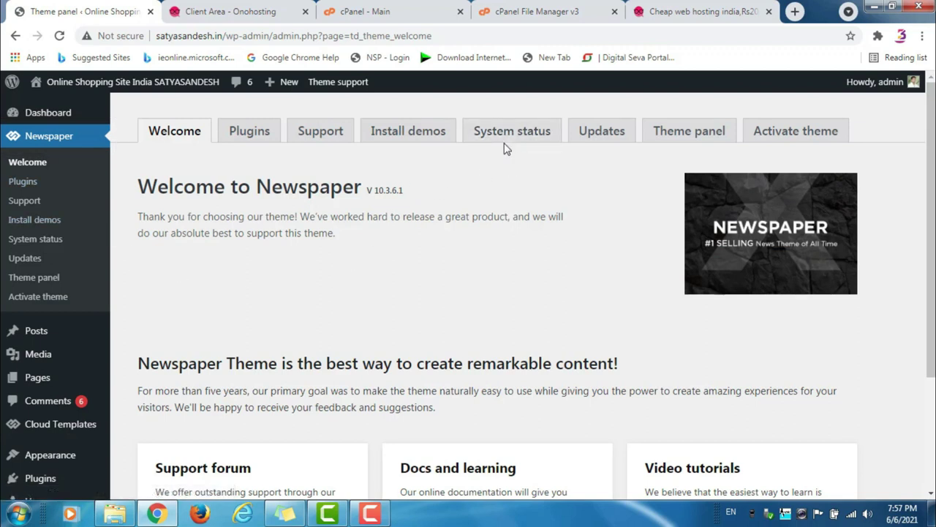
click(502, 131)
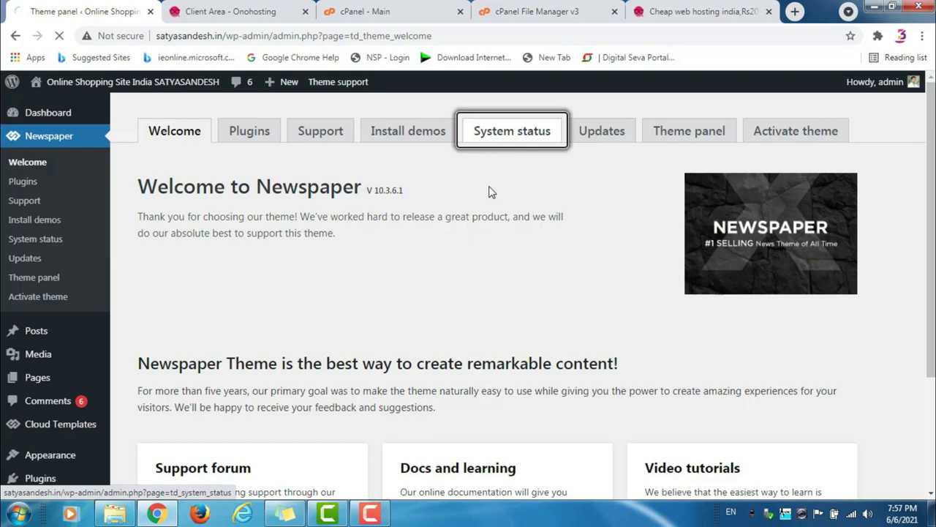
scroll(452, 261, down, 1)
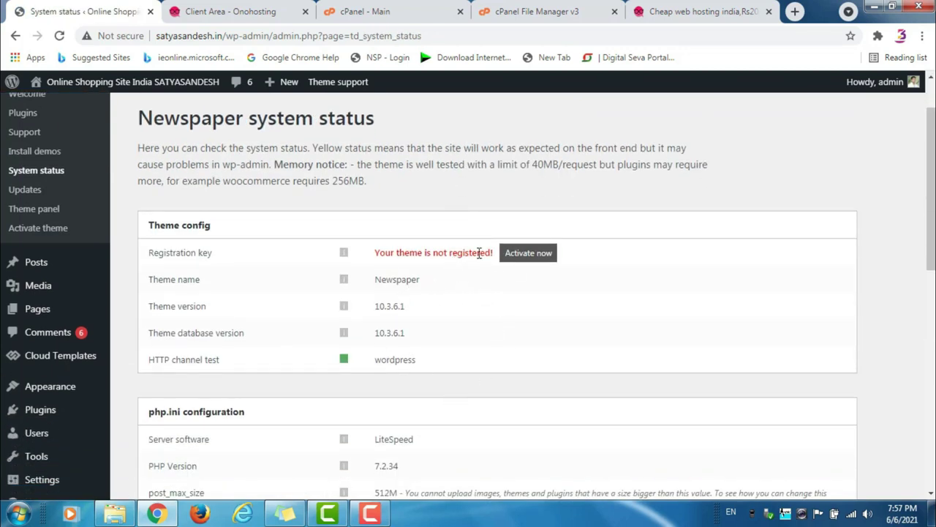
Open the theme activation page and switch it to the manual activation form.
click(527, 253)
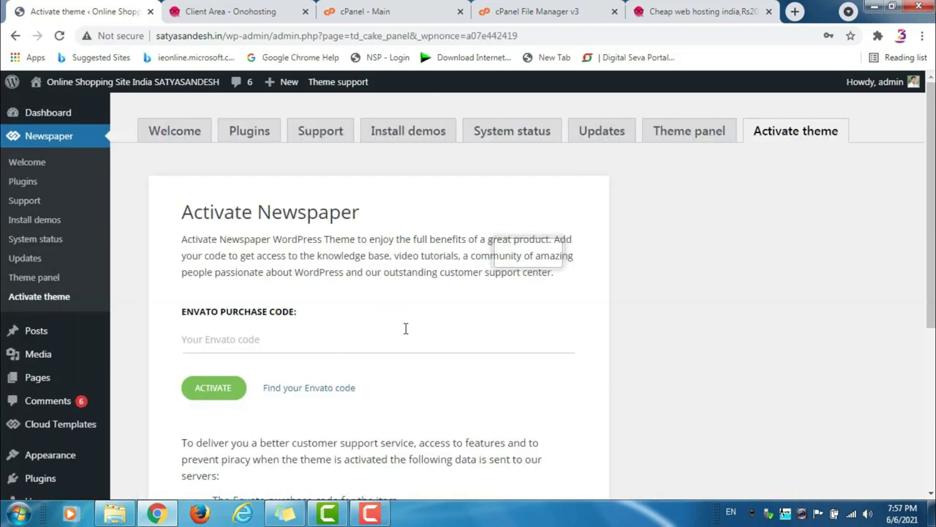
scroll(388, 288, down, 2)
scroll(259, 206, up, 2)
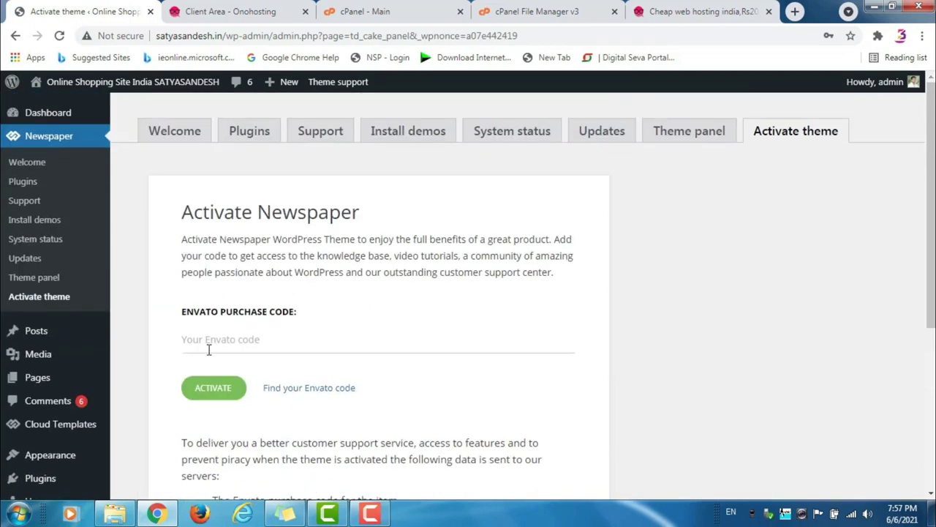
scroll(500, 319, down, 4)
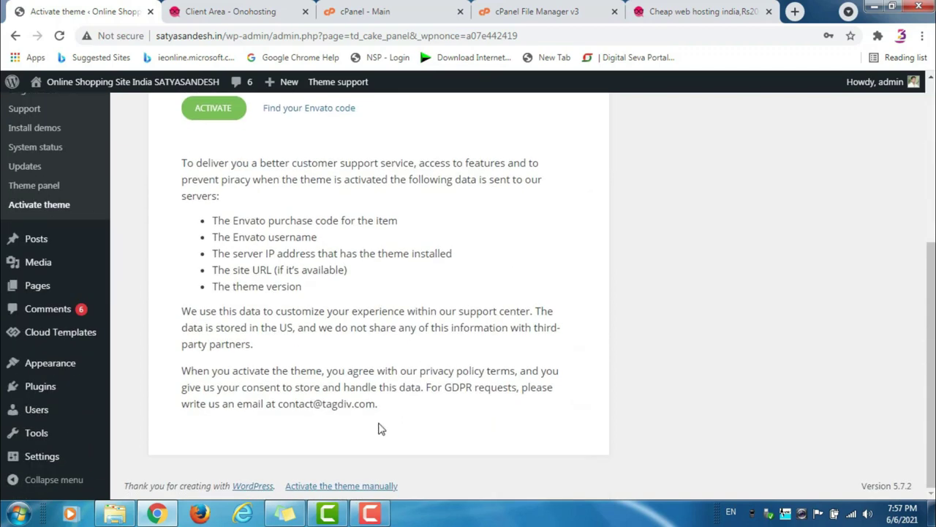
click(378, 487)
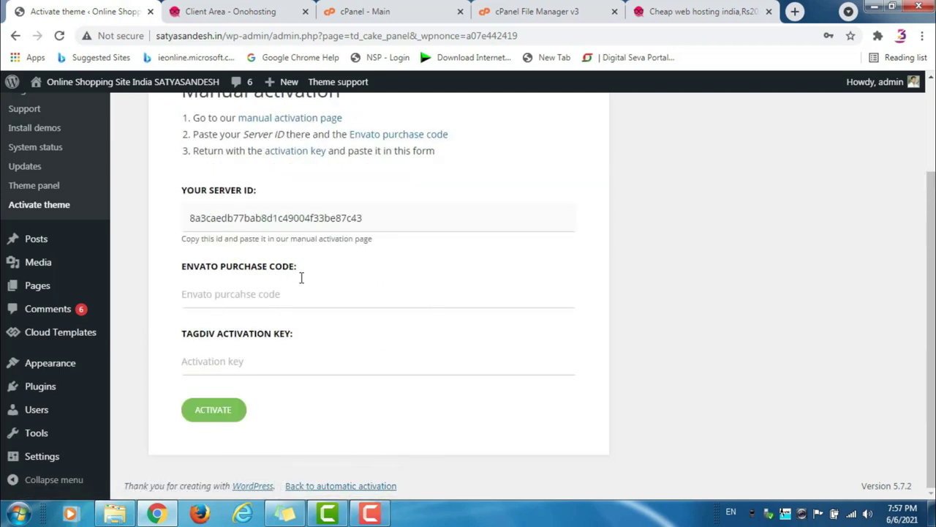
Switch to the cPanel File Manager and open the public_html folder.
click(374, 9)
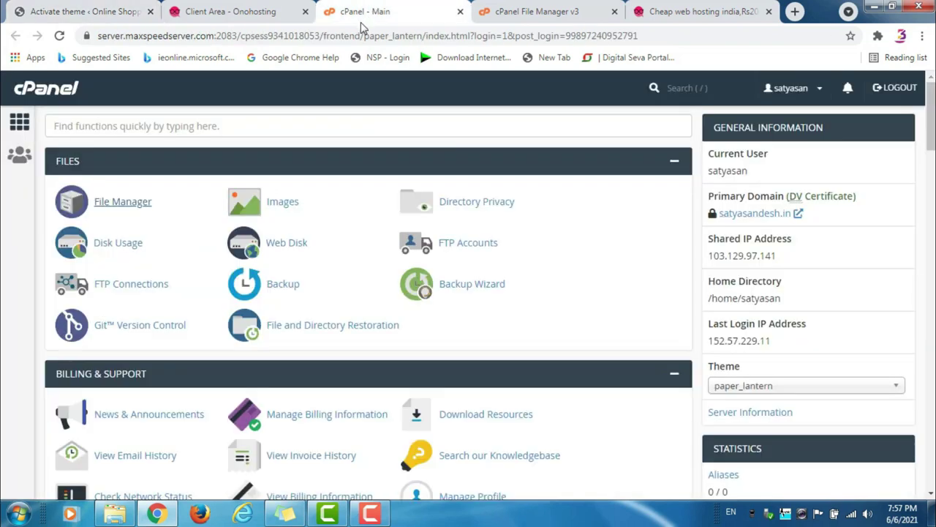
click(495, 9)
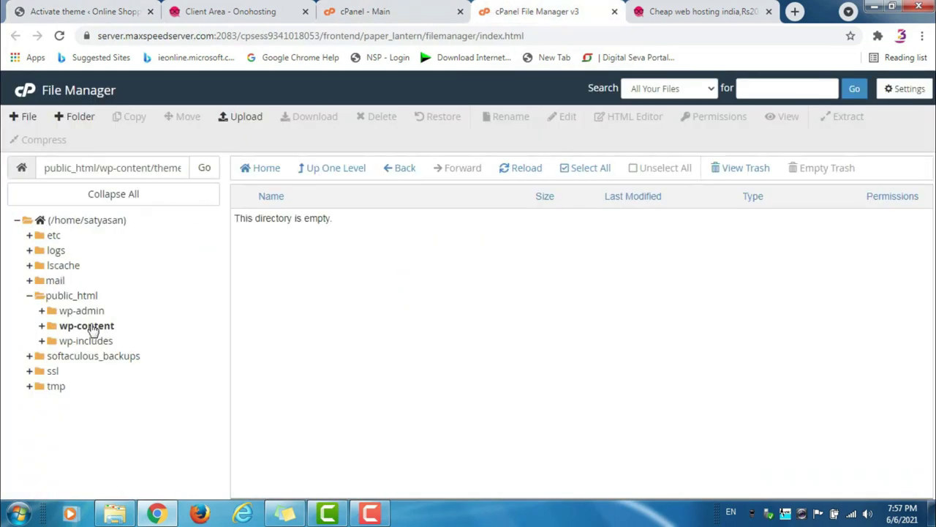
click(71, 329)
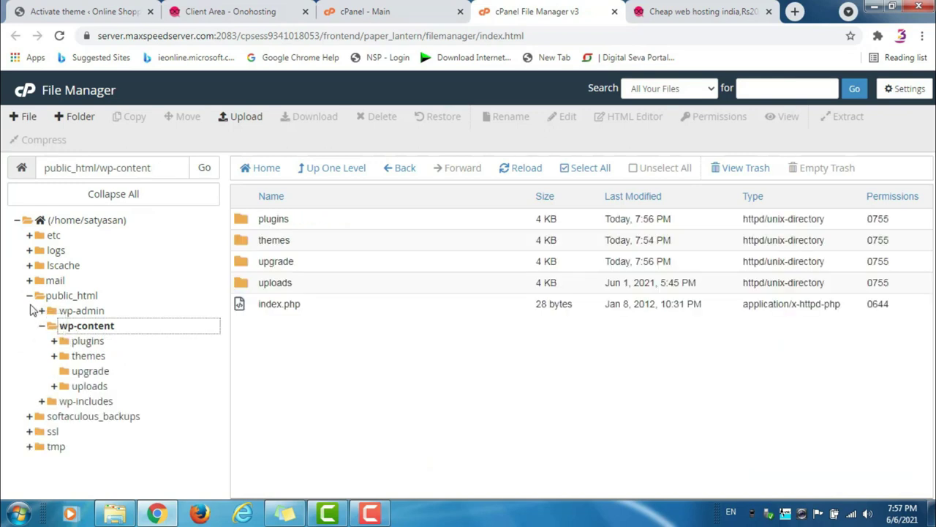
click(29, 295)
click(40, 296)
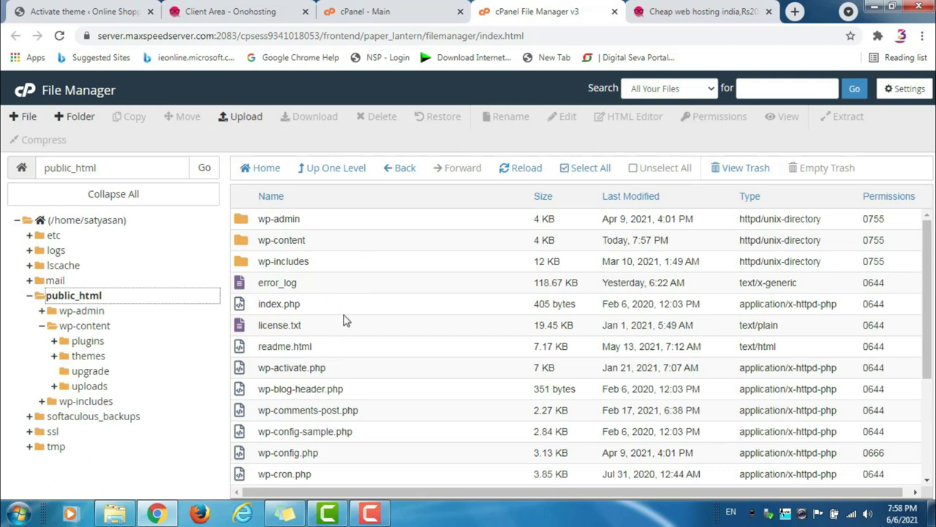
Upload activationkey.php to public_html and reload the folder's file list.
click(245, 126)
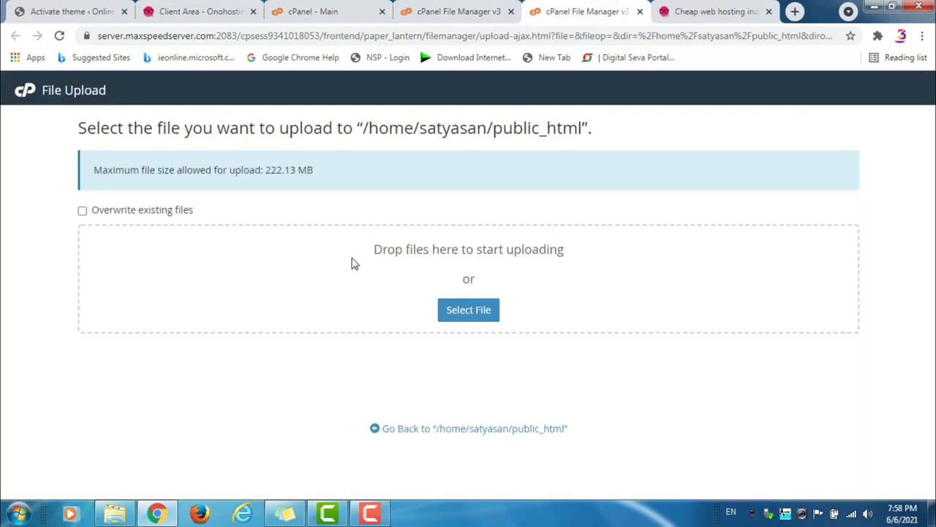
click(461, 315)
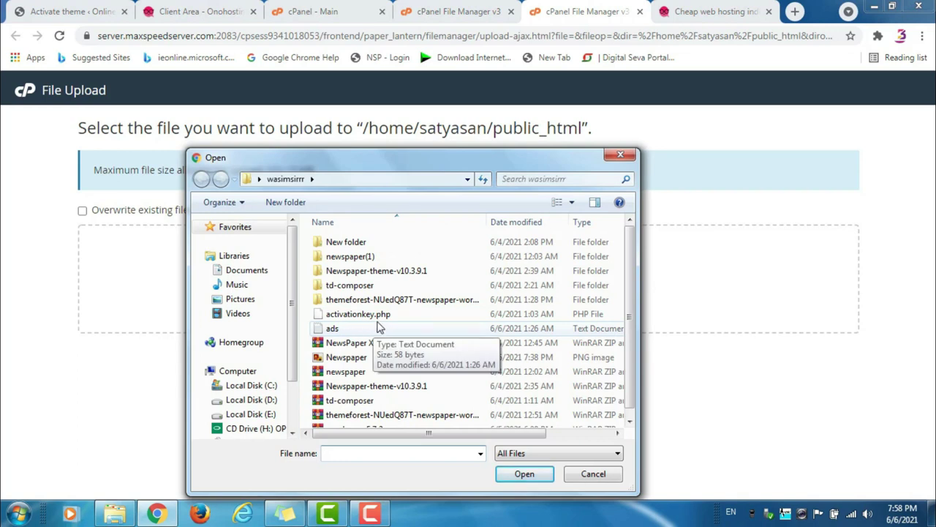
click(375, 317)
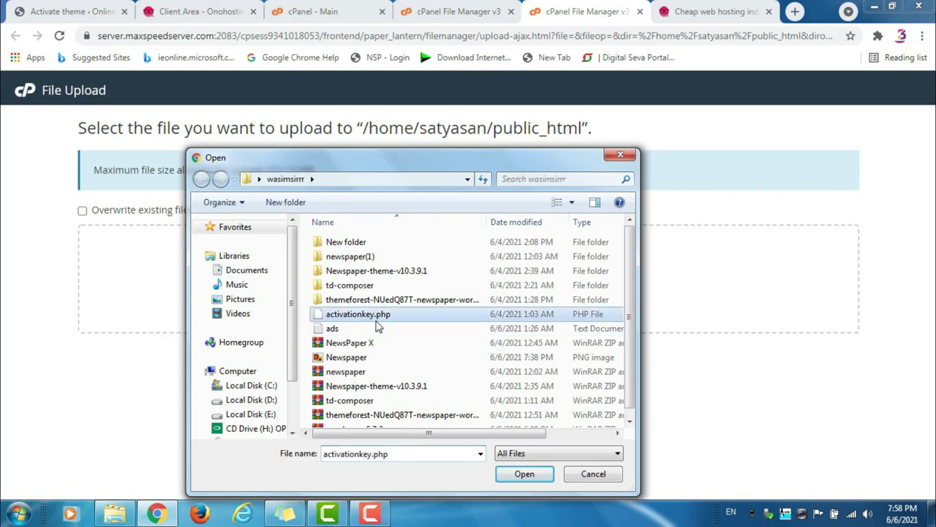
click(520, 477)
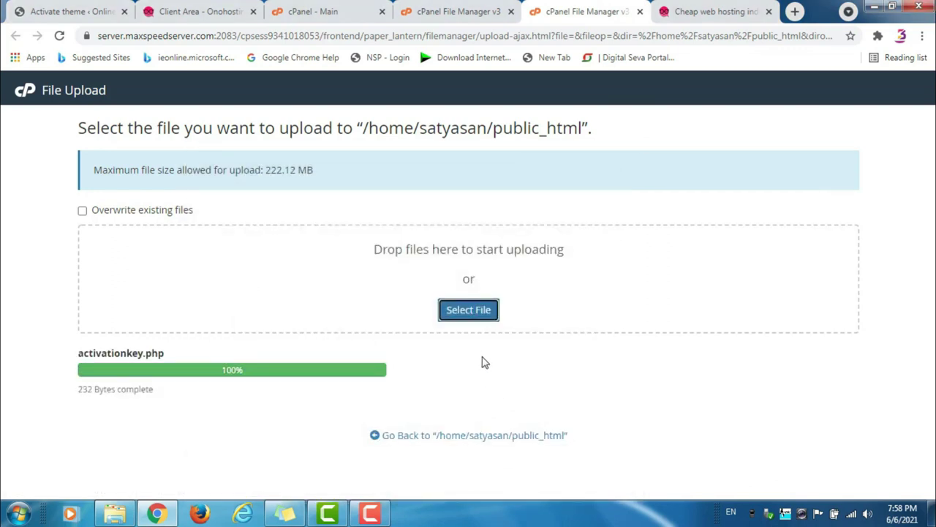
click(451, 8)
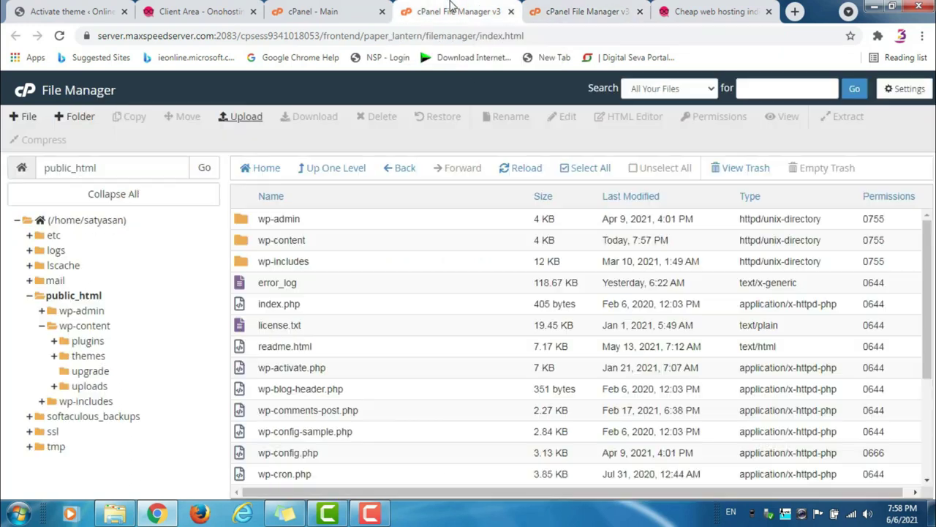
click(520, 170)
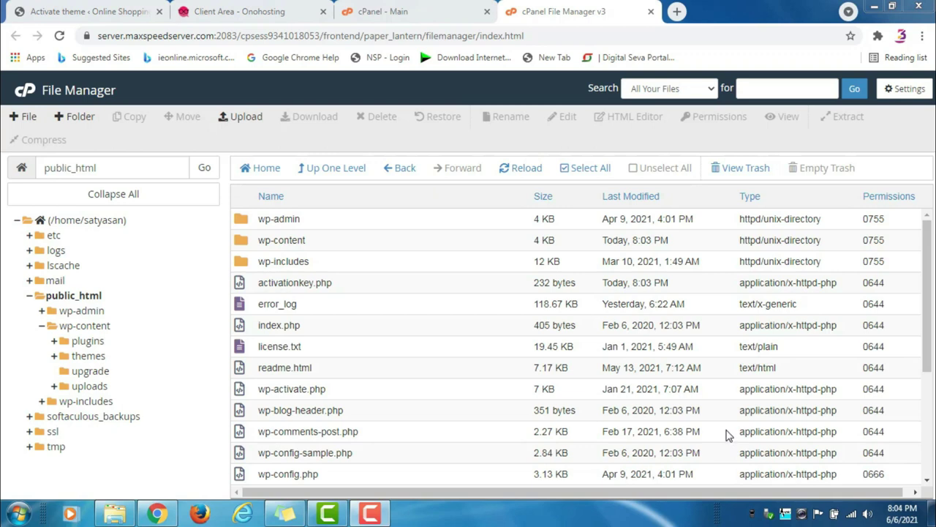
Open activationkey.php from public_html in the file editor.
click(252, 284)
right_click(253, 285)
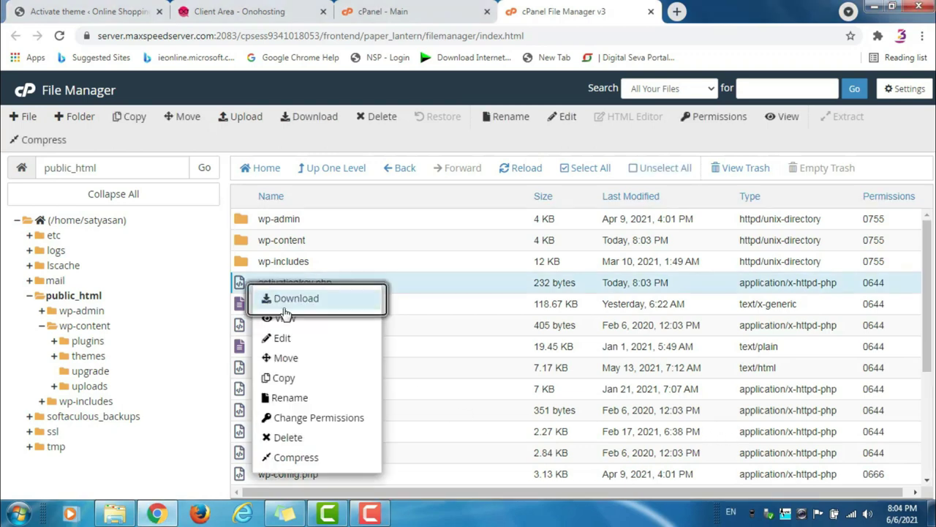
click(297, 342)
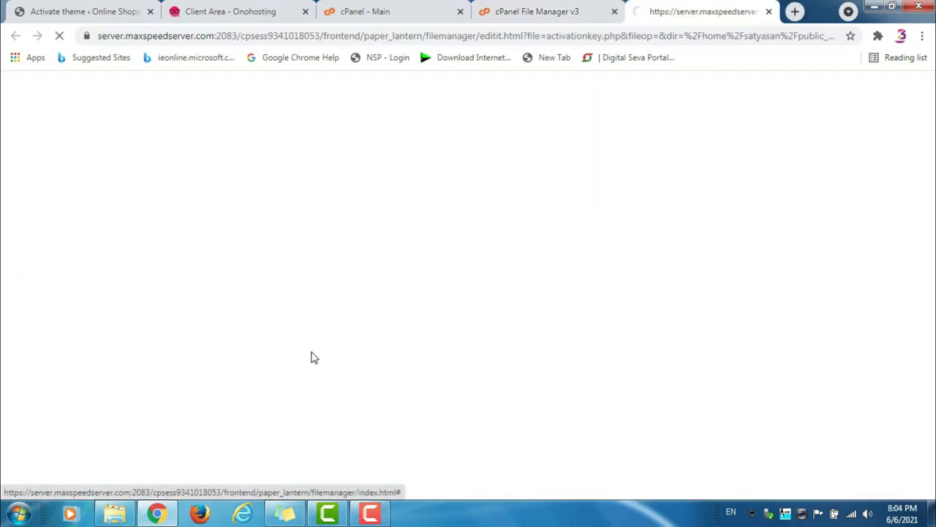
Copy the server ID from the theme's manual activation form.
click(89, 13)
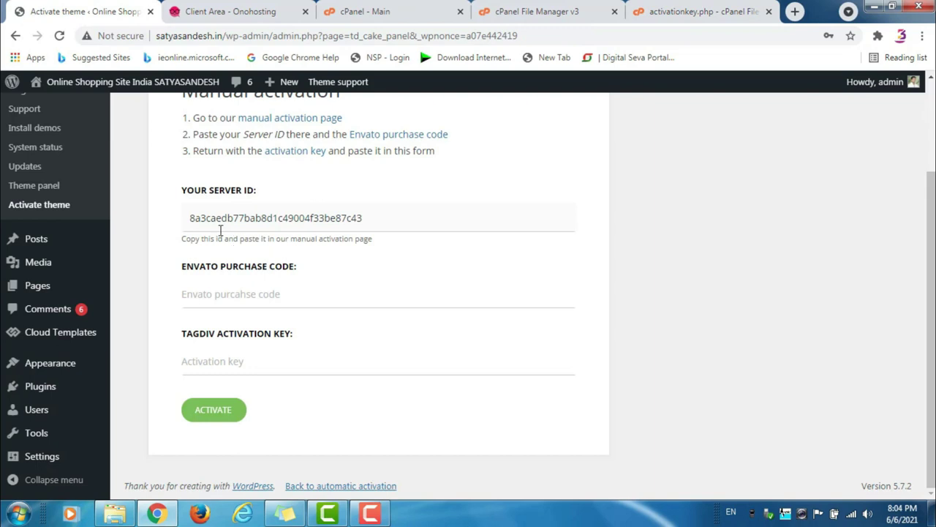
drag(190, 222, 364, 239)
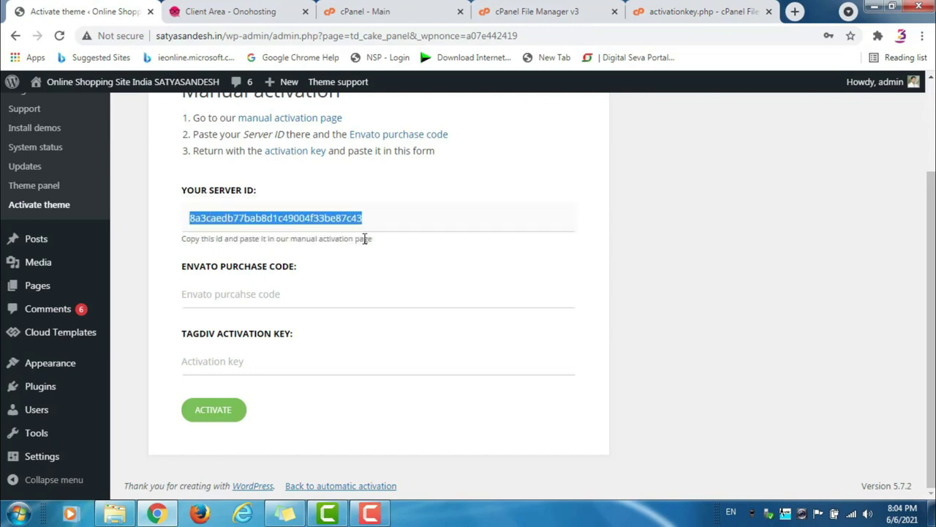
right_click(351, 218)
click(369, 231)
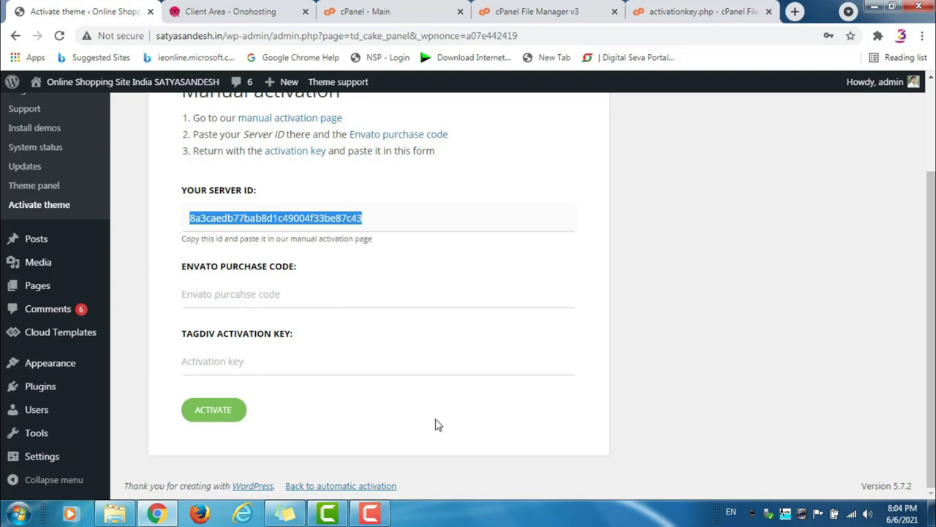
Replace the $s_id value in activationkey.php with the copied server ID and save the file.
click(497, 16)
click(409, 9)
click(653, 15)
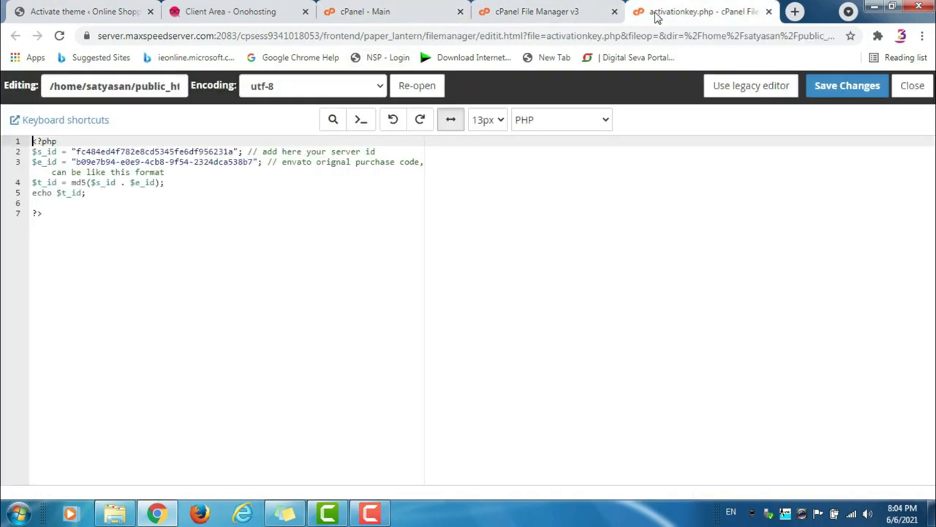
drag(236, 152, 91, 152)
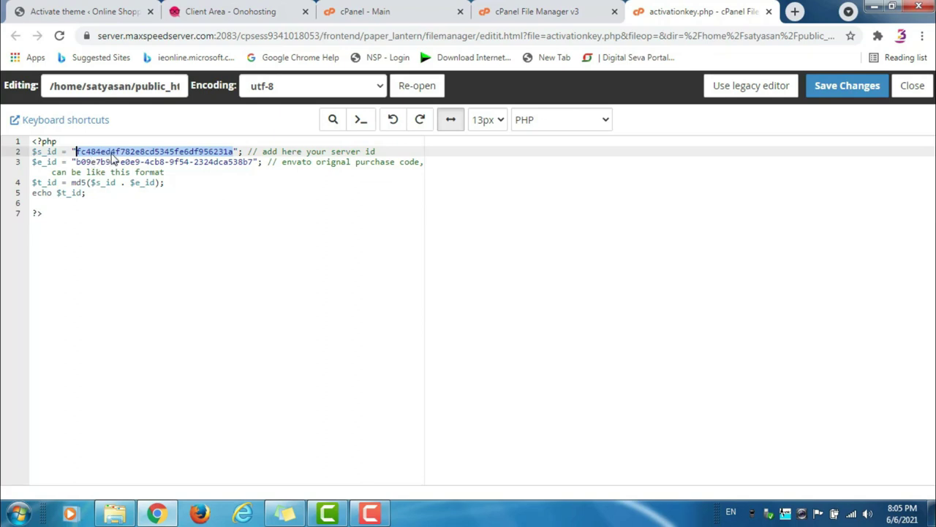
right_click(113, 156)
click(139, 199)
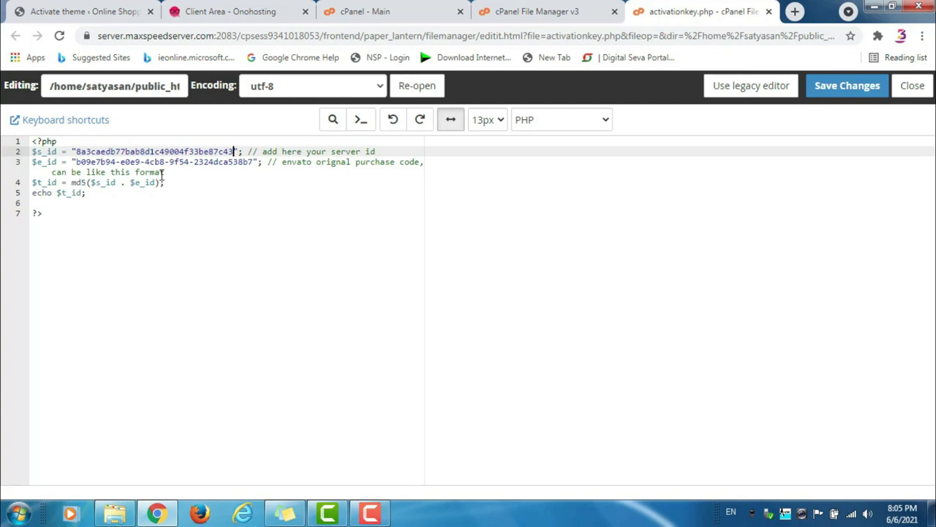
click(847, 86)
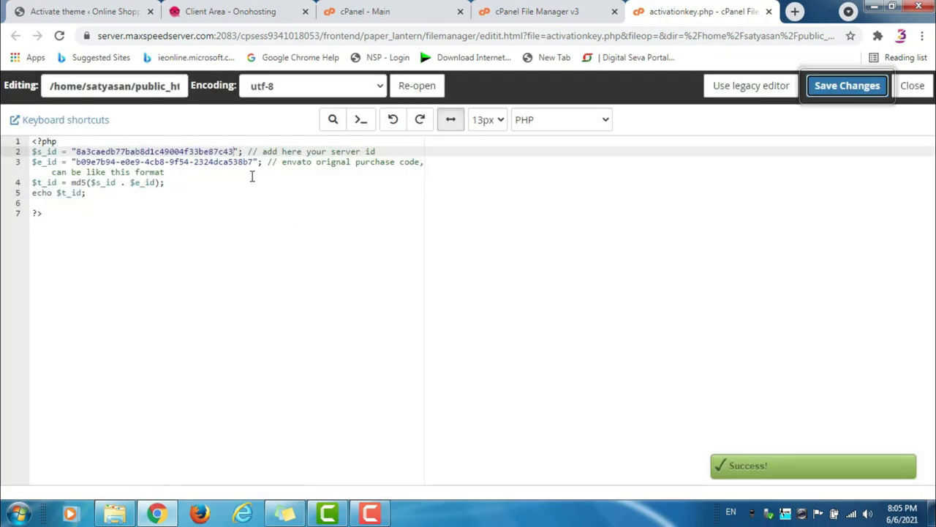
Copy the $e_id purchase code from activationkey.php and paste it into the Envato purchase code field of the manual activation form.
drag(254, 161, 77, 162)
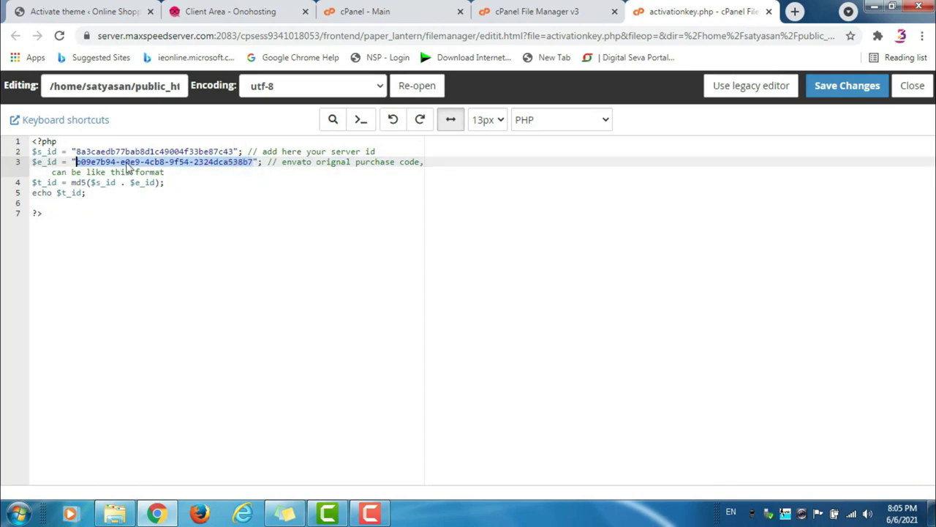
right_click(129, 168)
click(145, 191)
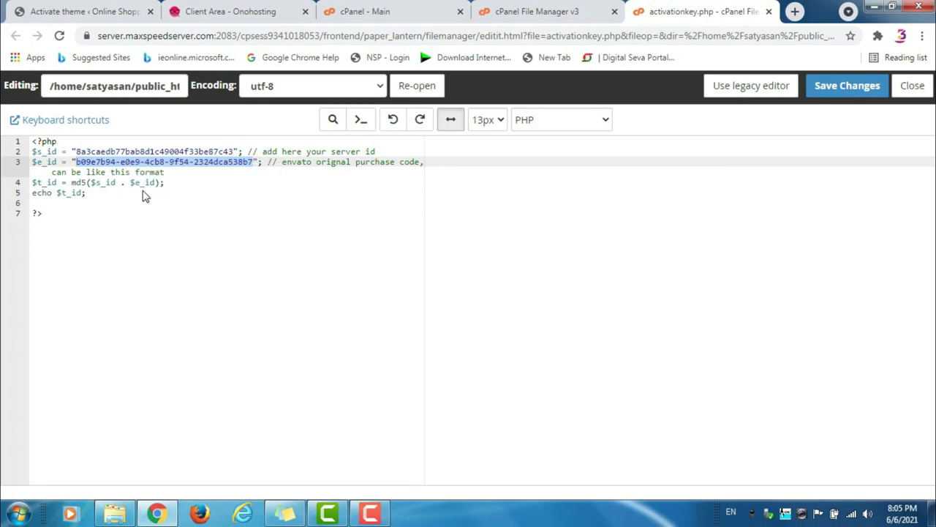
click(141, 8)
click(211, 286)
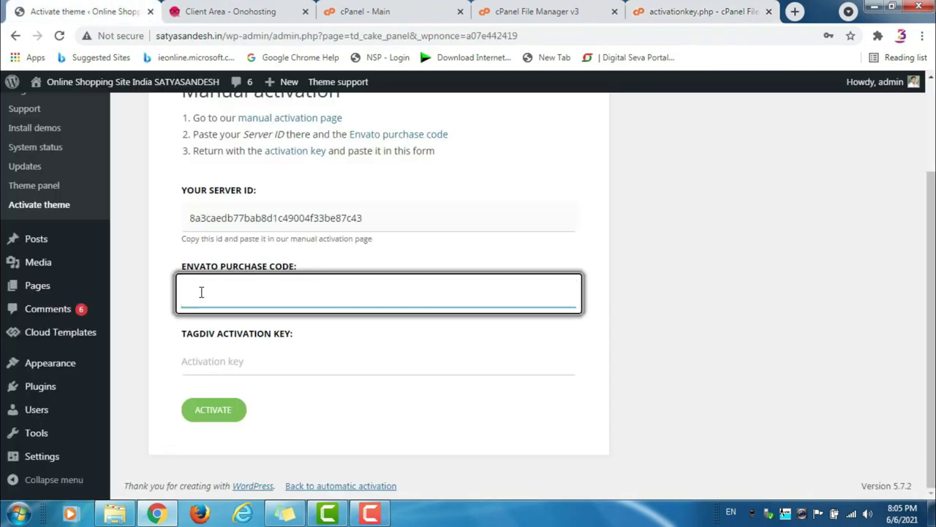
right_click(201, 292)
click(223, 379)
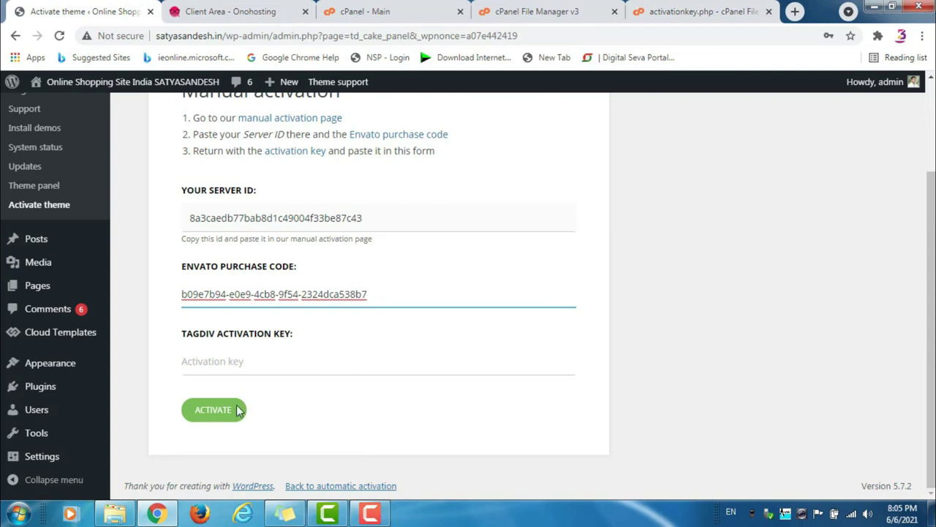
Switch to Windows Explorer and copy the full file name activationkey.php from the local theme files folder.
click(114, 513)
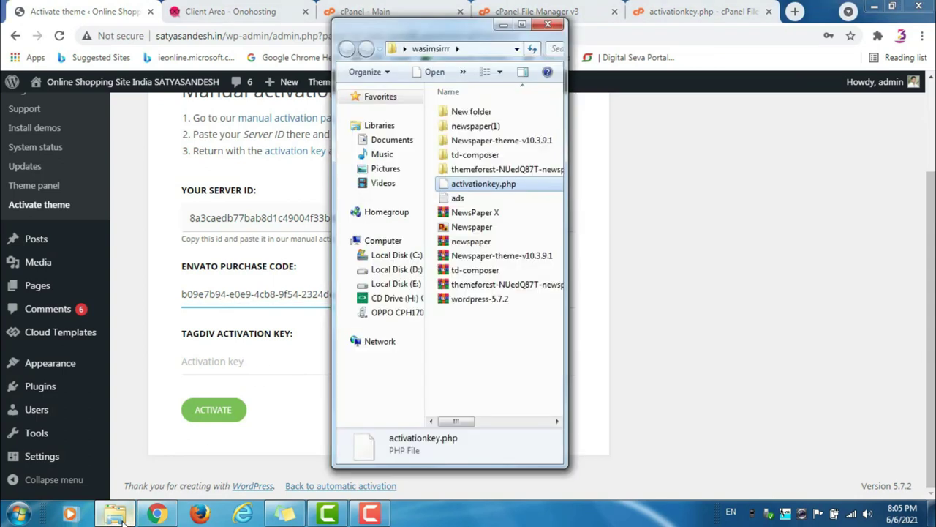
right_click(488, 191)
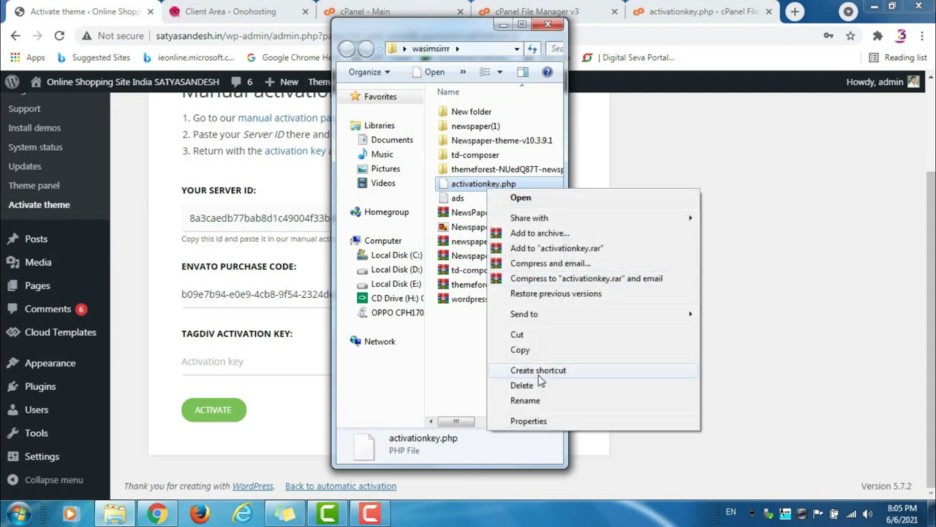
click(541, 401)
click(519, 186)
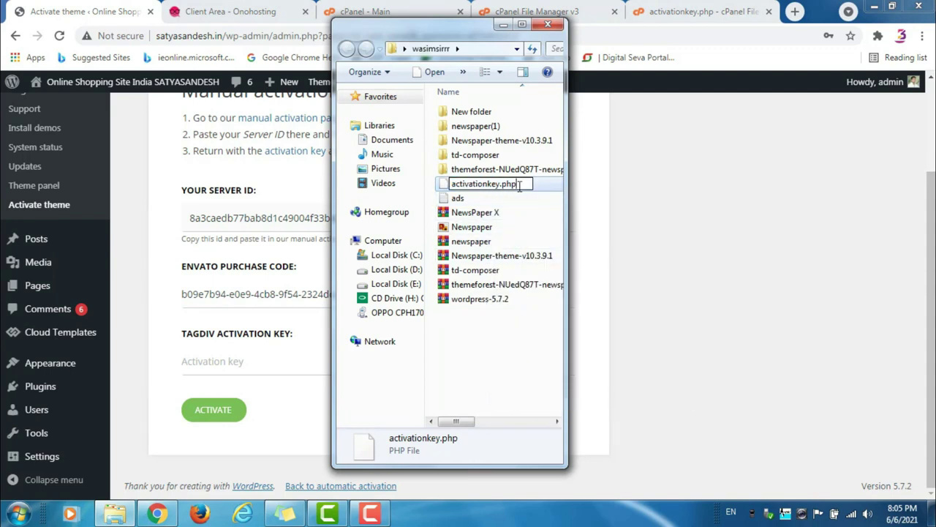
drag(518, 184, 453, 183)
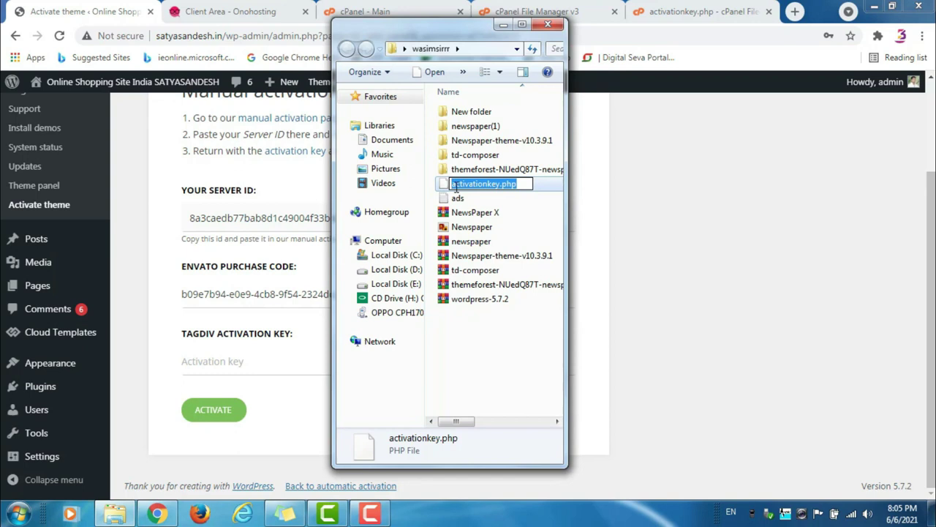
right_click(457, 187)
click(495, 231)
Load satyasandesh.in/activationkey.php in a new browser tab, using the copied file name.
click(795, 11)
click(314, 38)
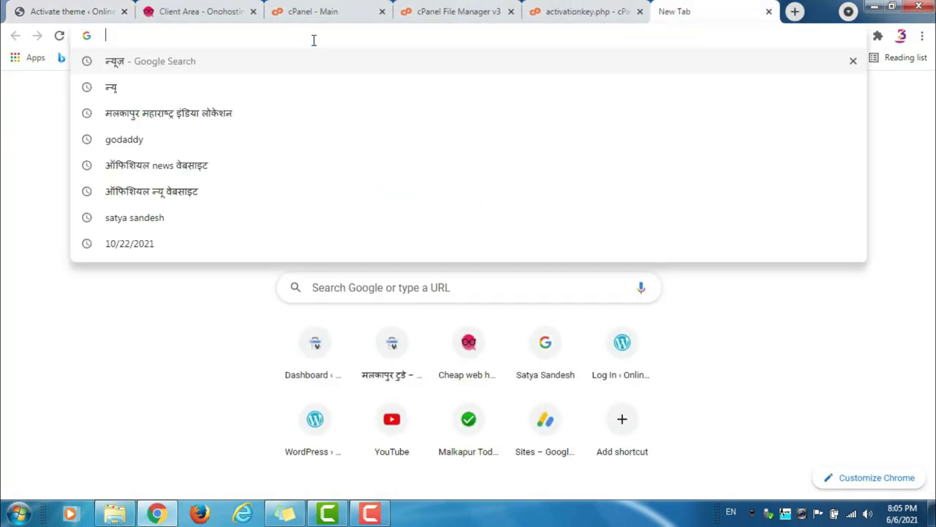
text(satyasandesh.in)
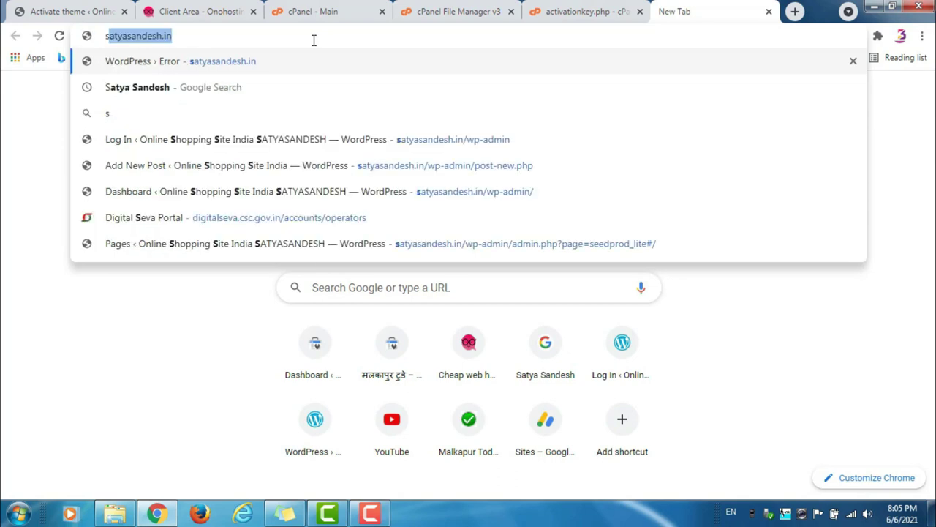
key(Right)
text(/)
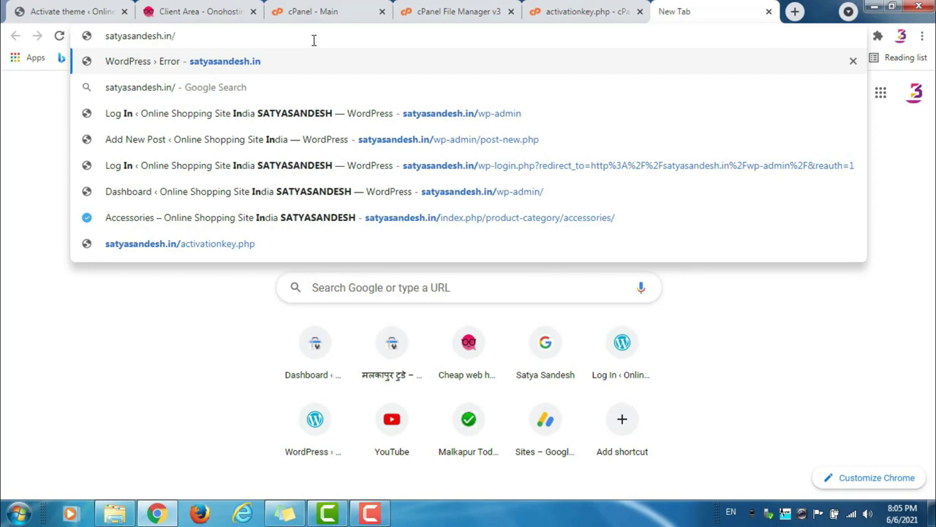
right_click(314, 39)
click(339, 102)
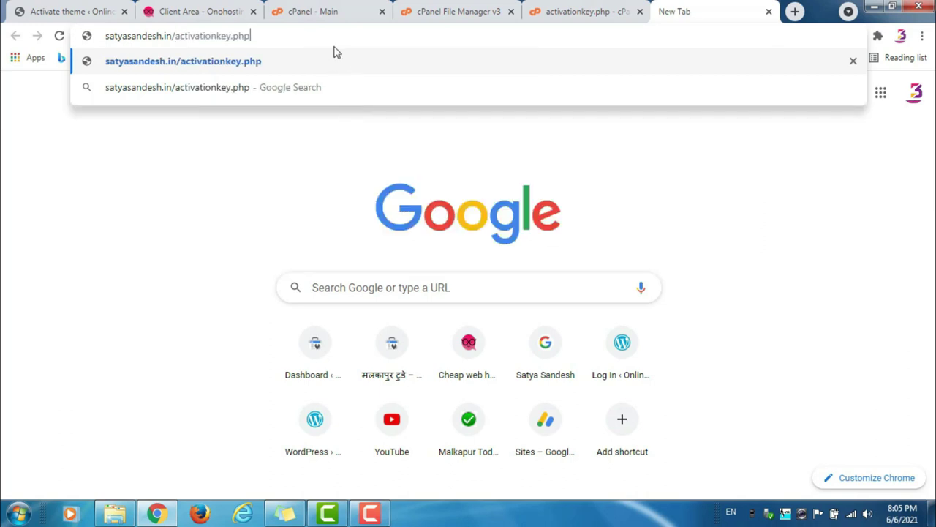
key(Return)
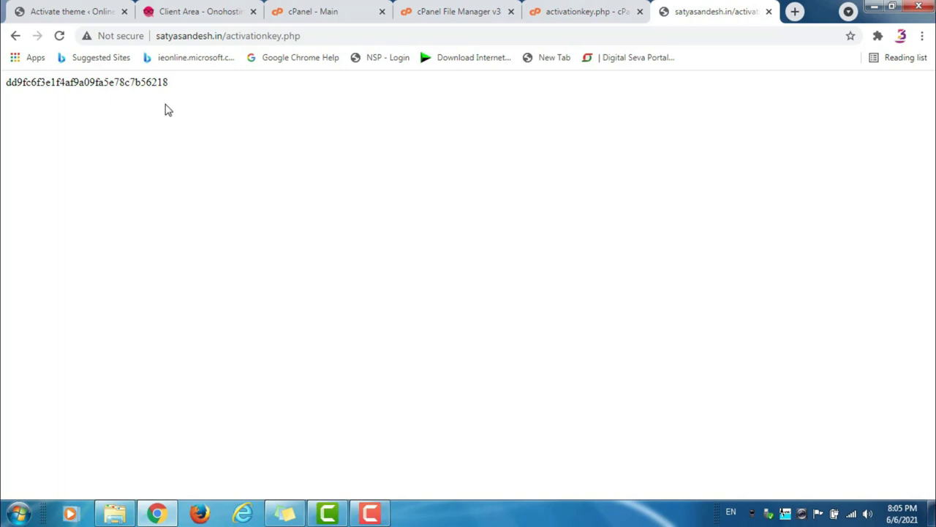
Copy the activation key displayed on the activationkey.php page.
drag(168, 84, 10, 107)
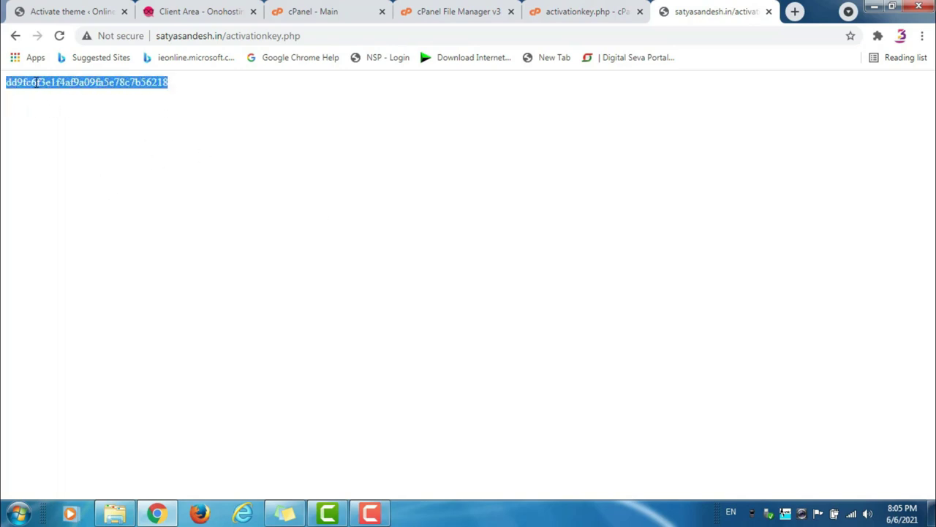